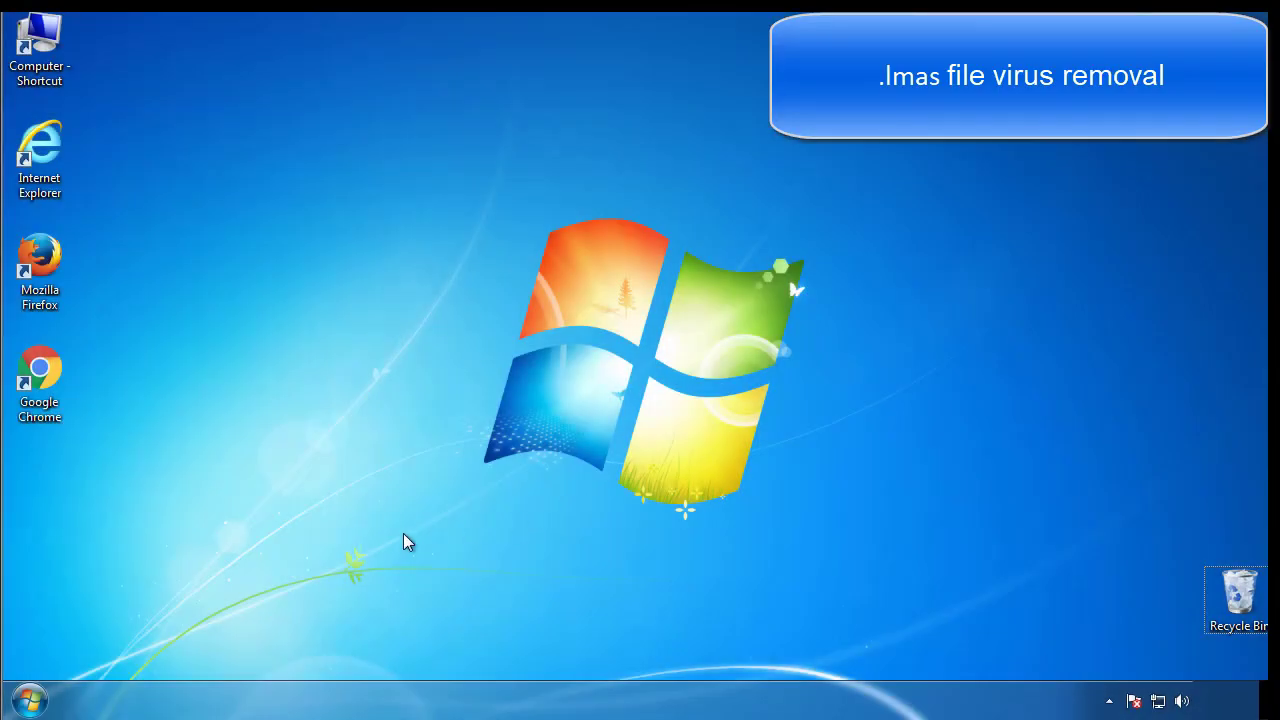
# Enable Safe boot with the Minimal option in msconfig, restart the computer, and close the safe mode help window.
pyautogui.click(30, 700)
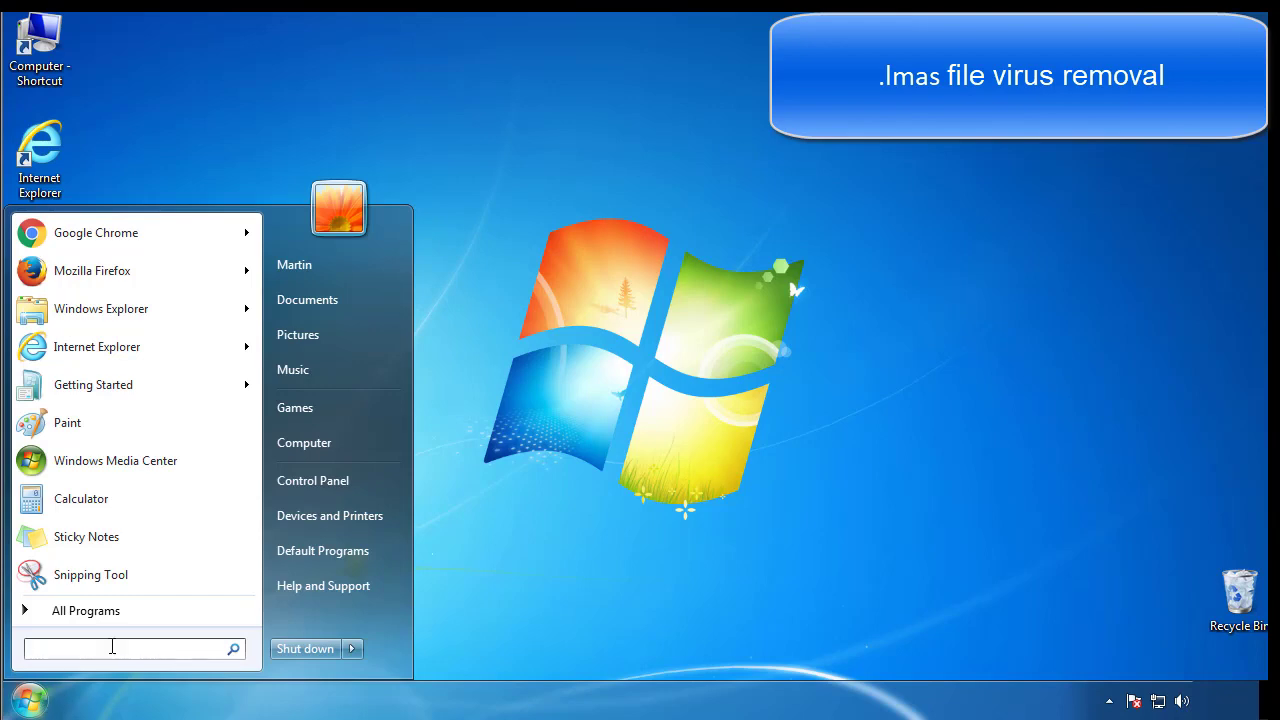
pyautogui.write('msconfig')
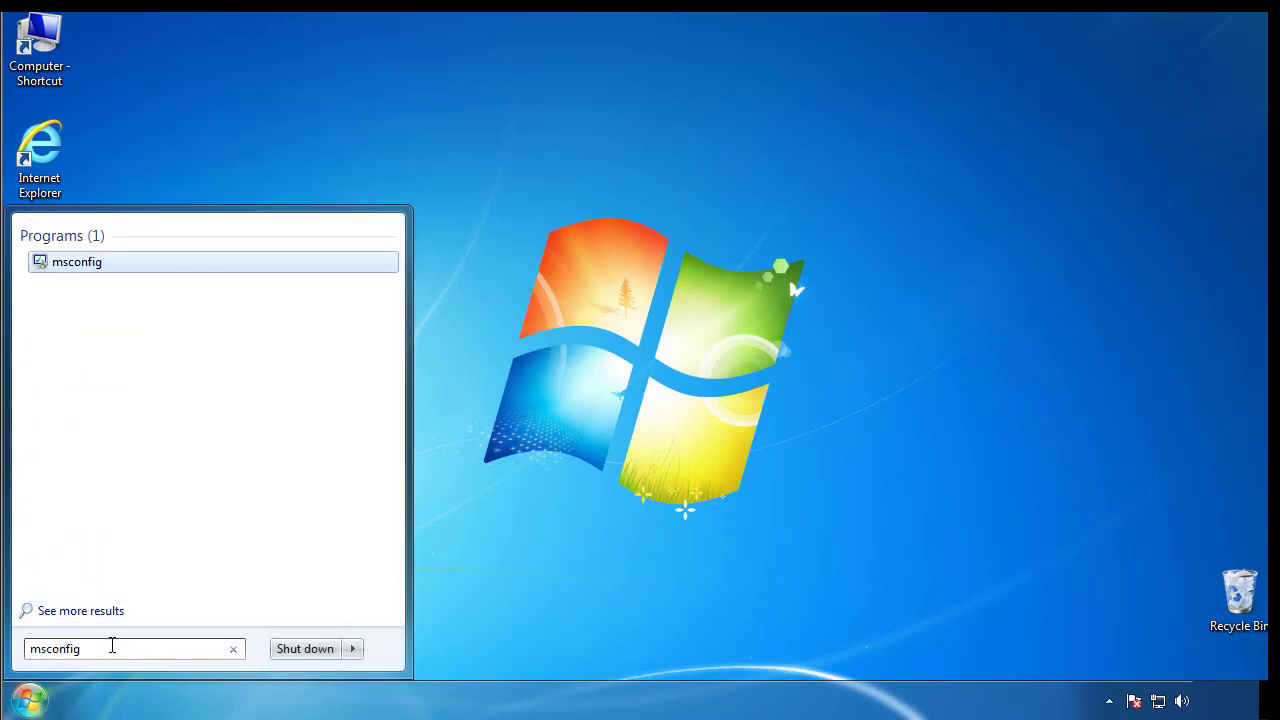
pyautogui.press('Return')
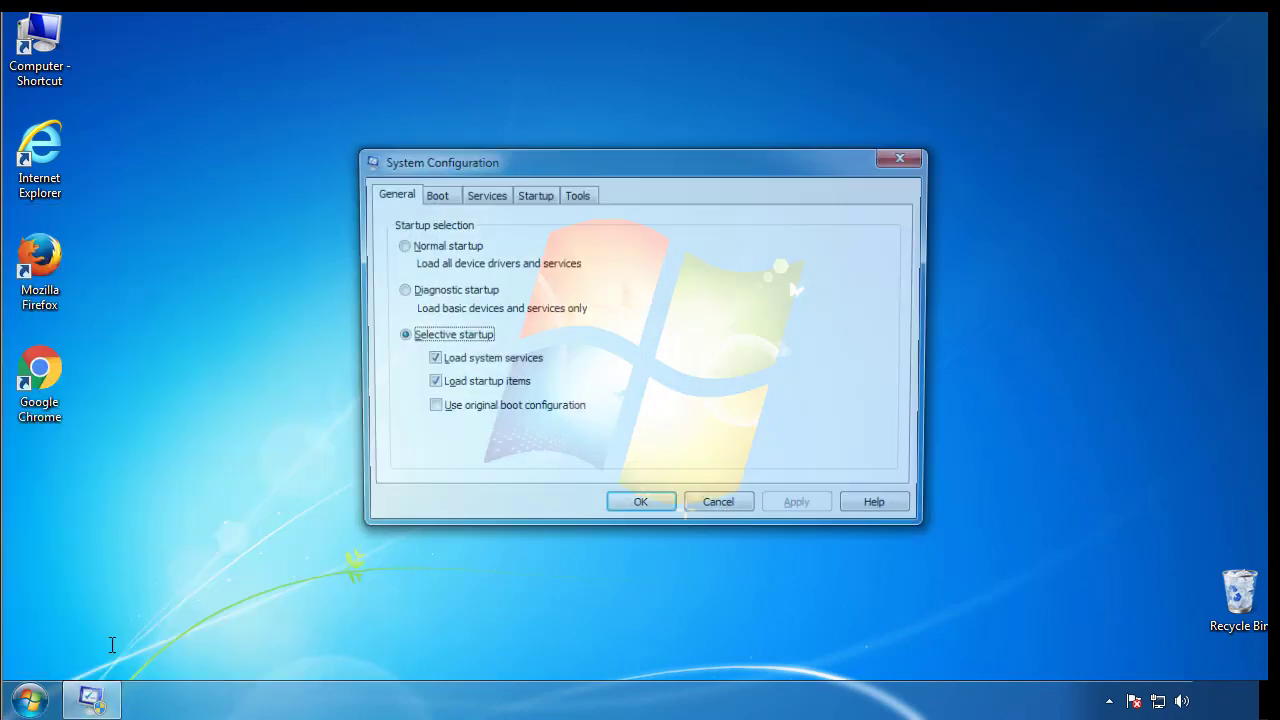
pyautogui.click(432, 196)
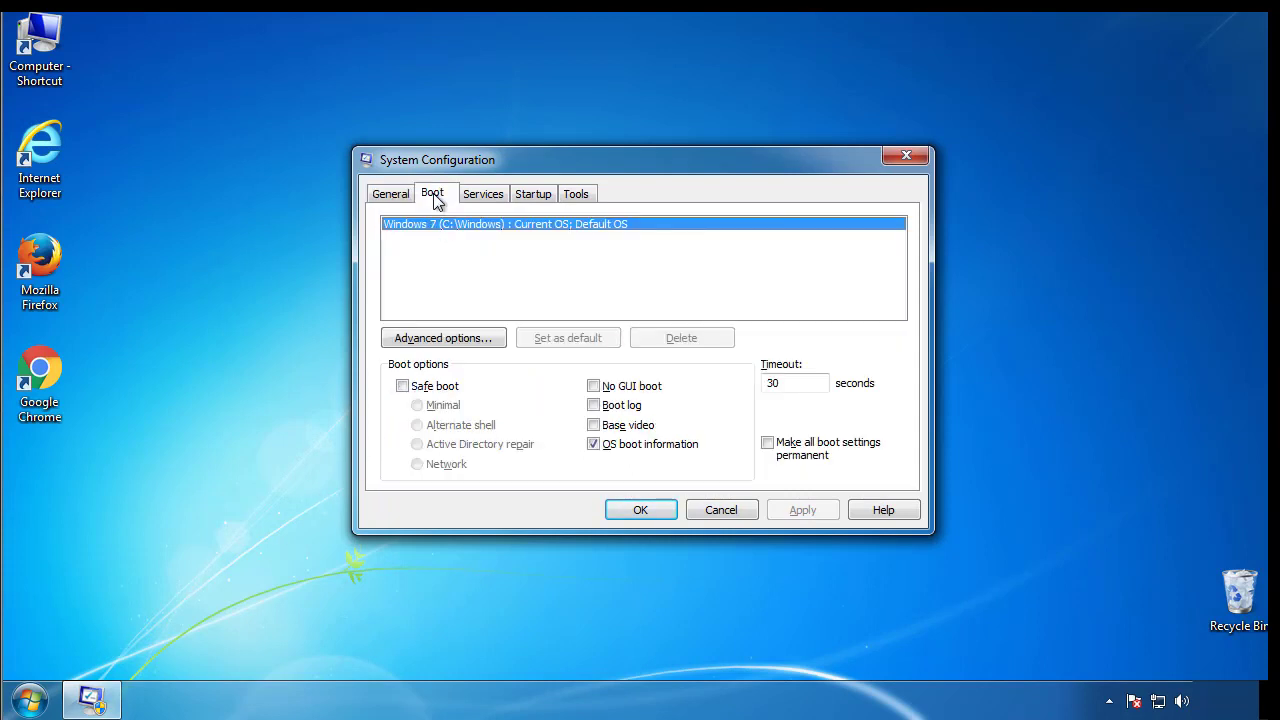
pyautogui.click(402, 386)
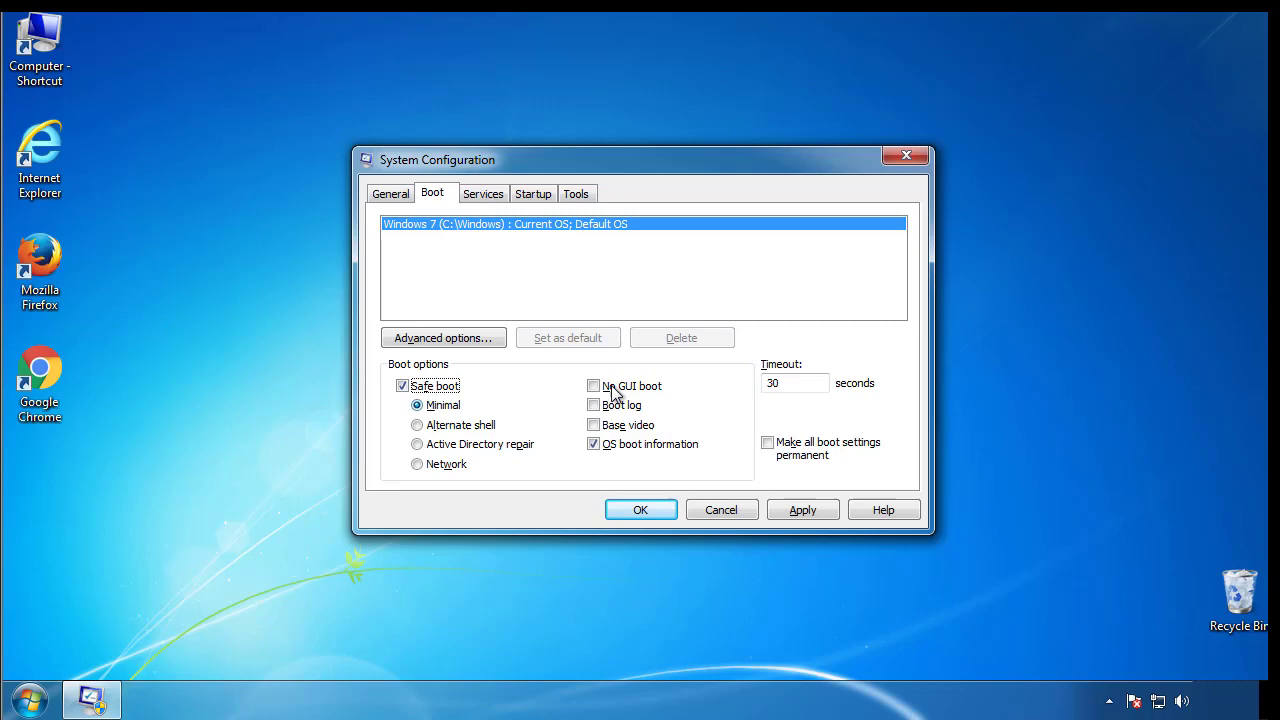
pyautogui.click(659, 515)
pyautogui.click(582, 390)
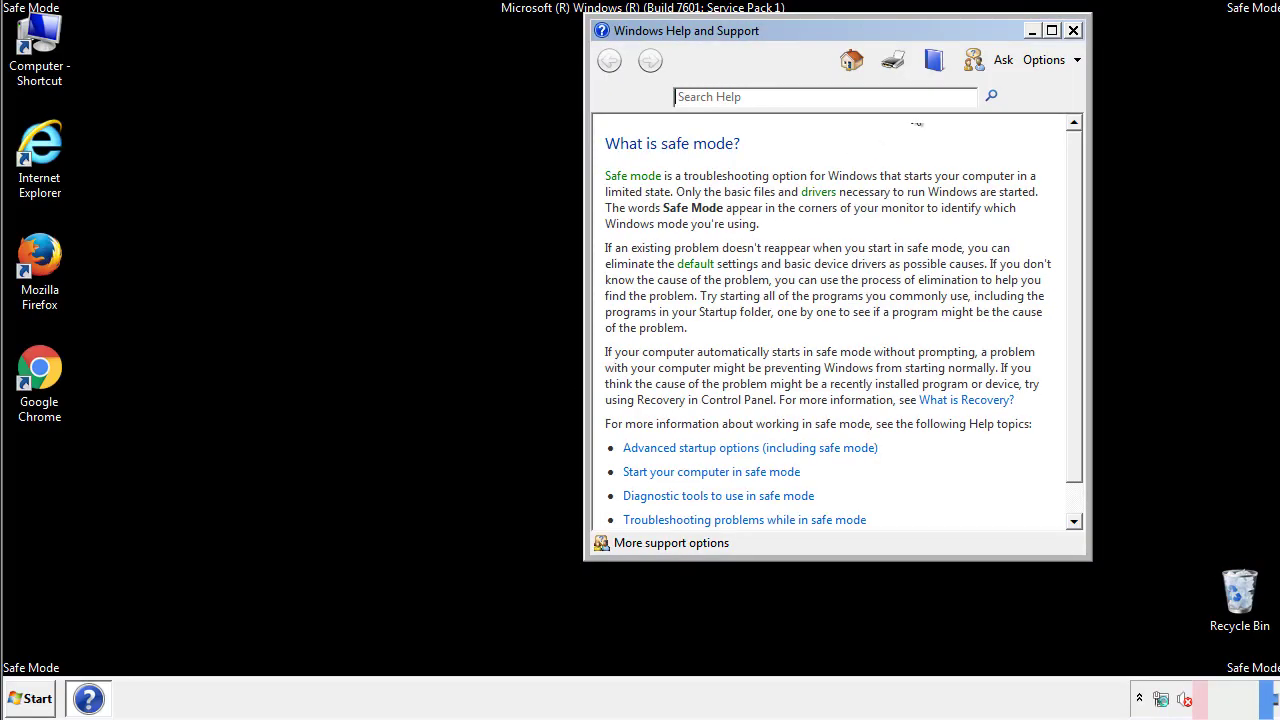
pyautogui.click(1073, 30)
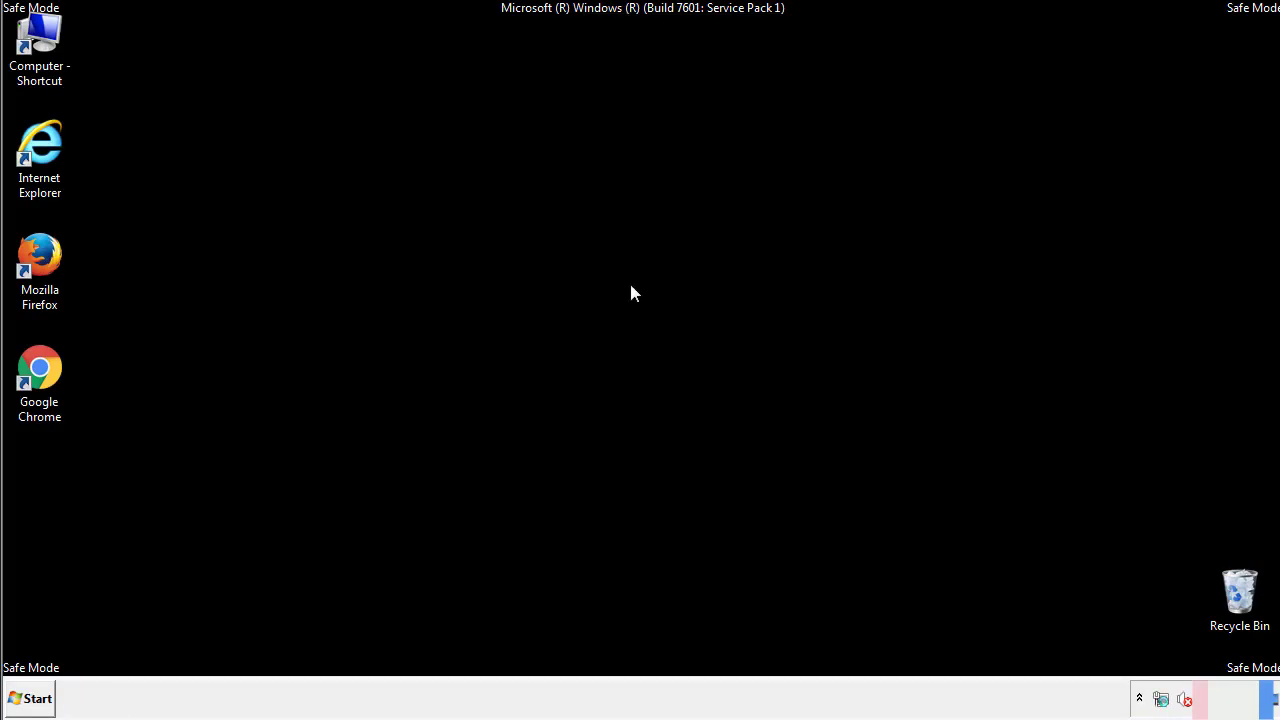
# Confirm the Show hidden files, folders, and drives setting in Folder Options and close Control Panel.
pyautogui.click(38, 697)
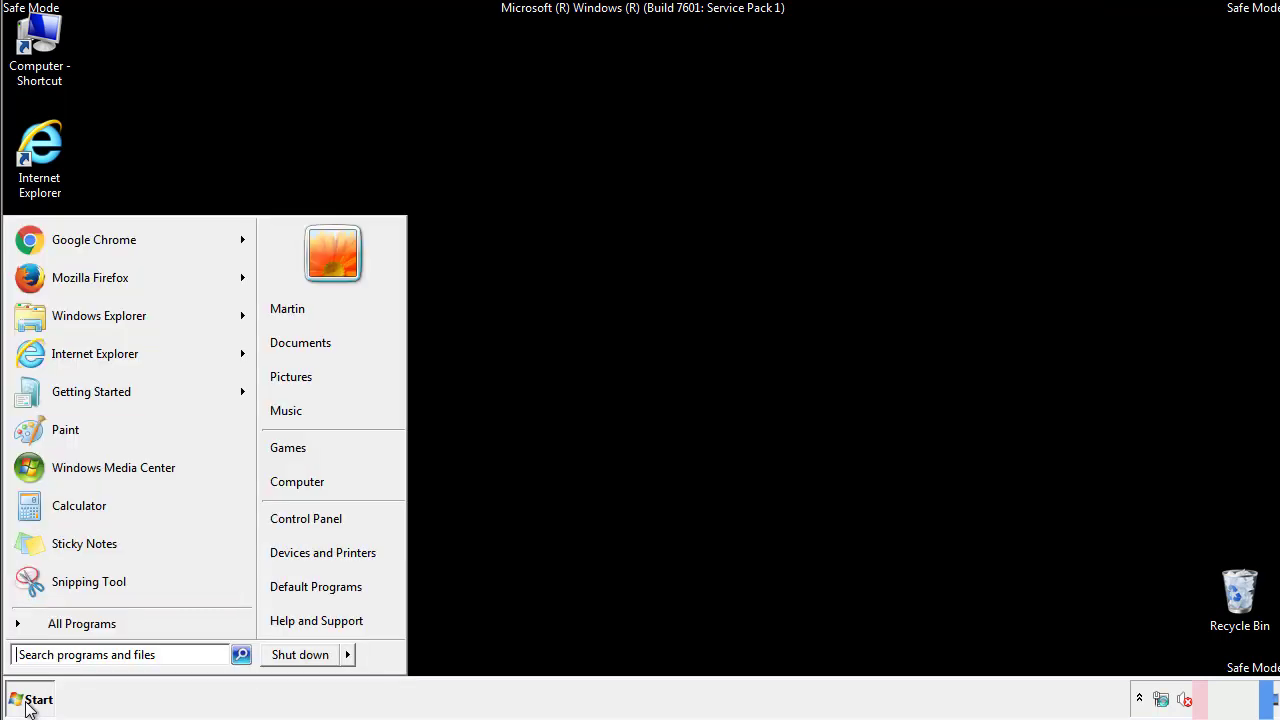
pyautogui.click(318, 515)
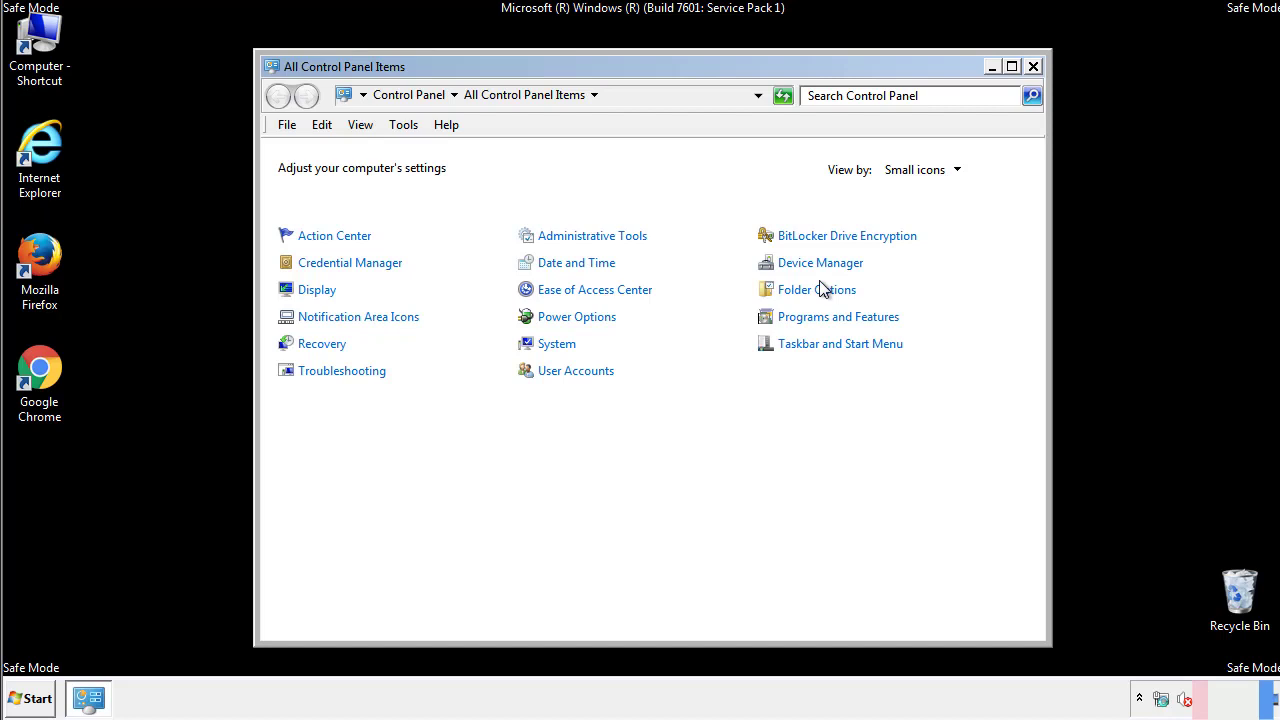
pyautogui.click(818, 290)
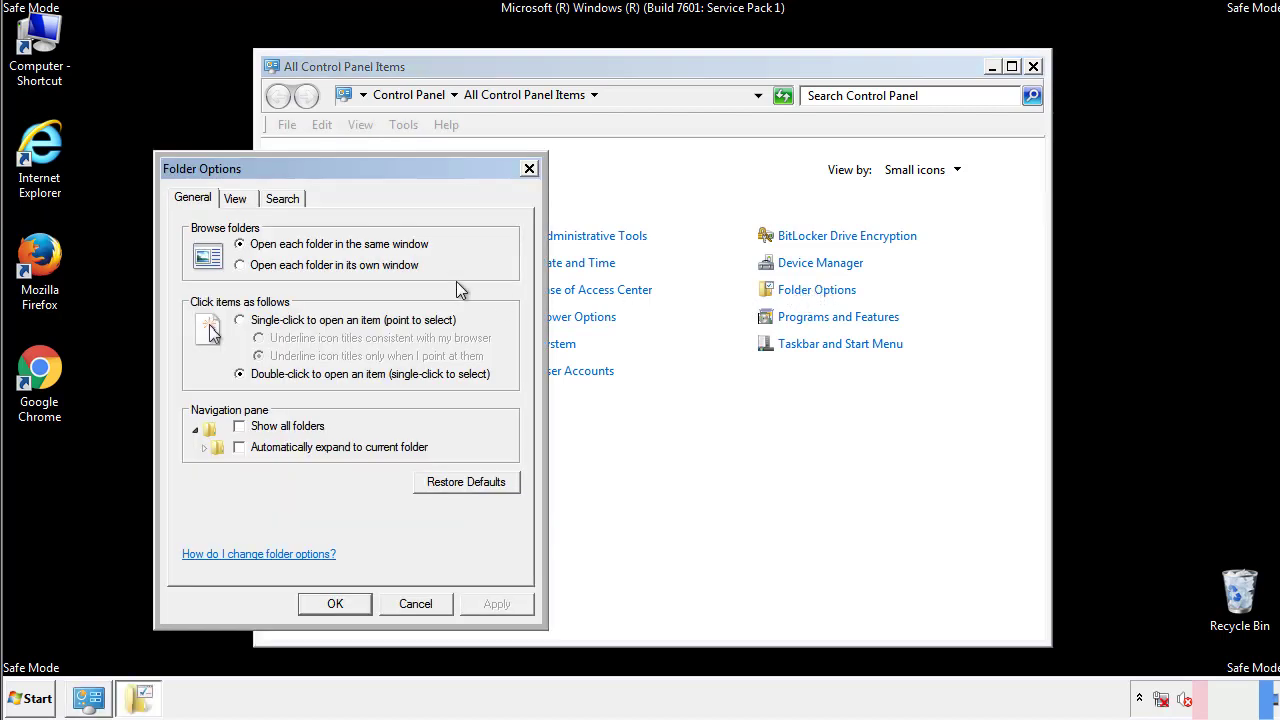
pyautogui.click(238, 202)
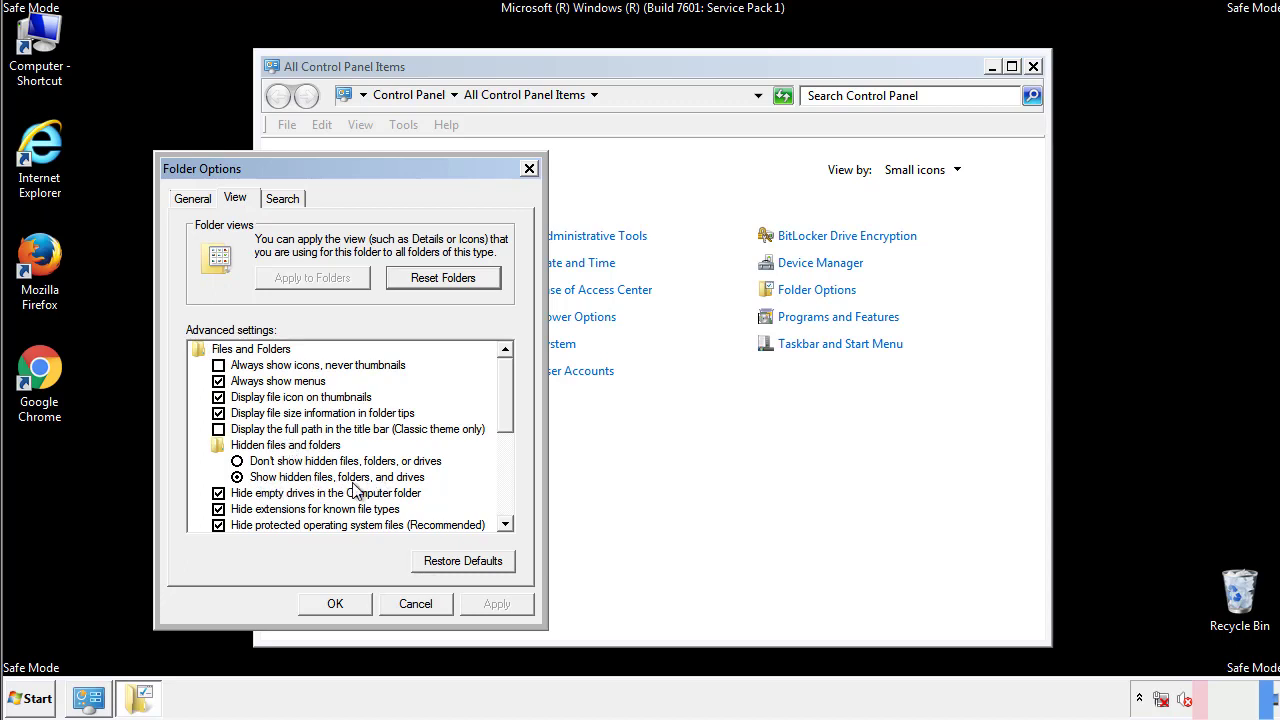
pyautogui.click(337, 603)
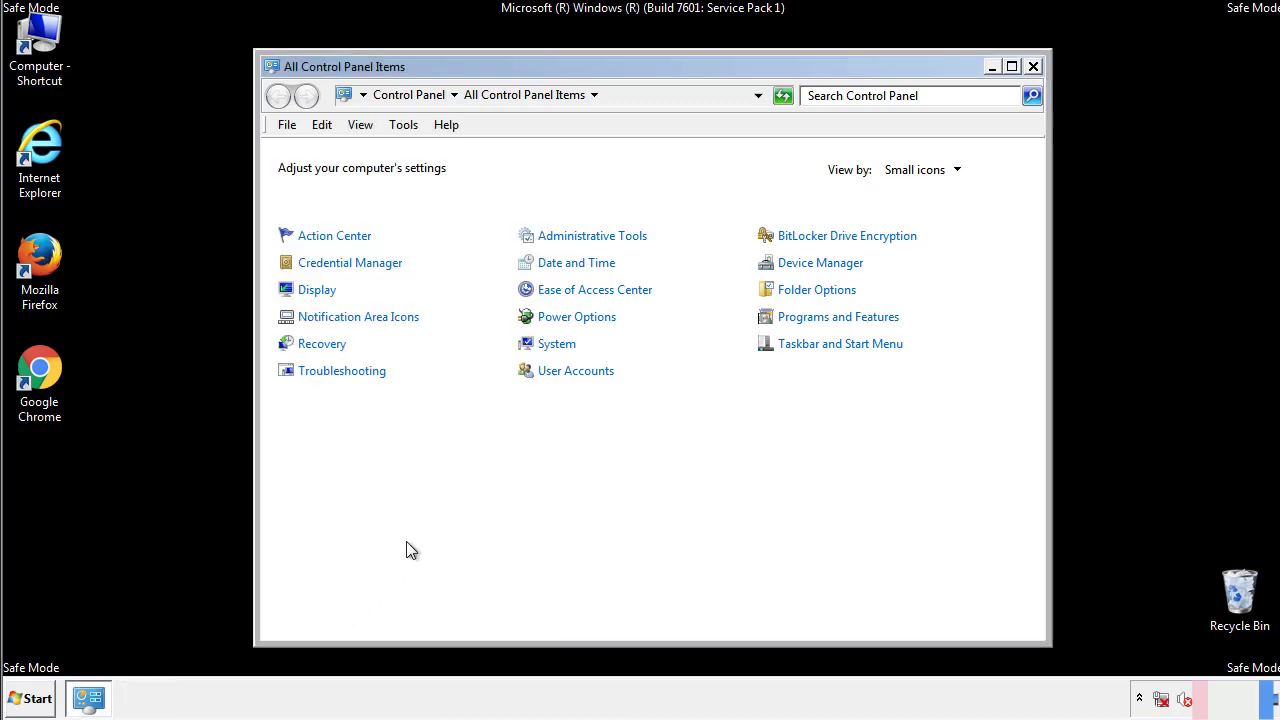
pyautogui.click(1033, 66)
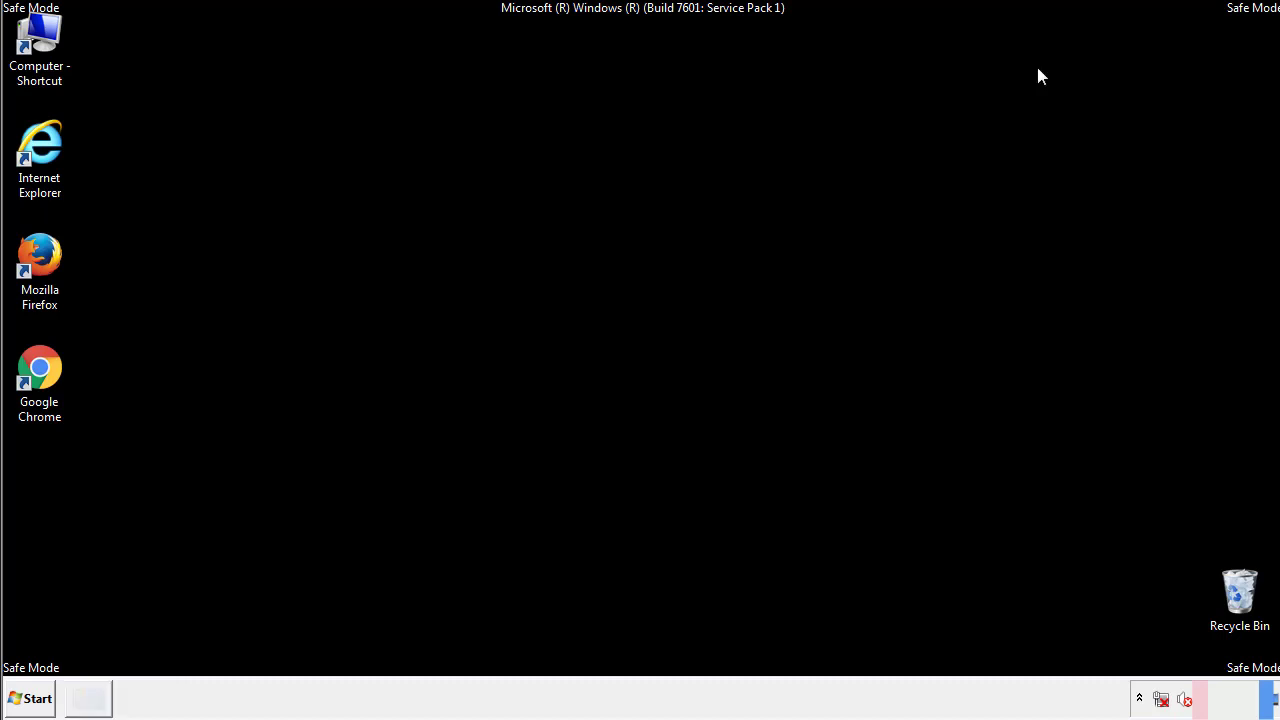
# Browse to the folder C:\Windows\System32\drivers\etc.
pyautogui.doubleClick(52, 35)
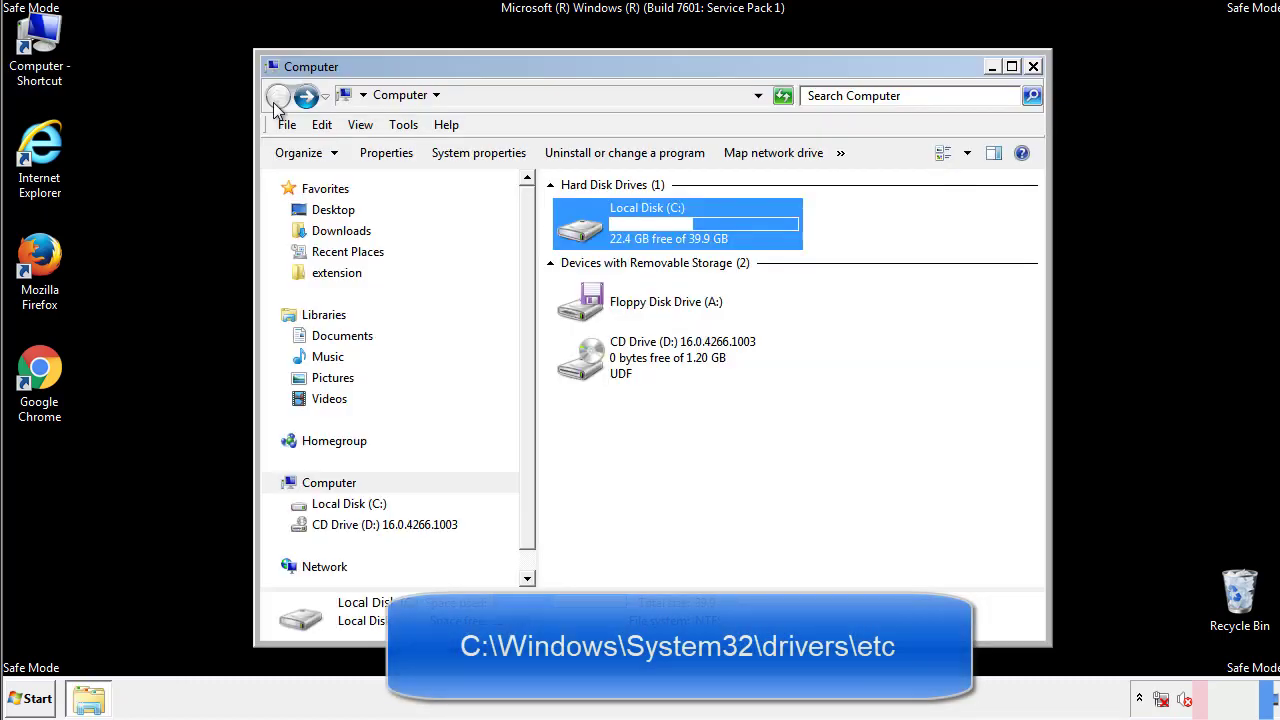
pyautogui.doubleClick(573, 224)
pyautogui.click(585, 367)
pyautogui.doubleClick(585, 368)
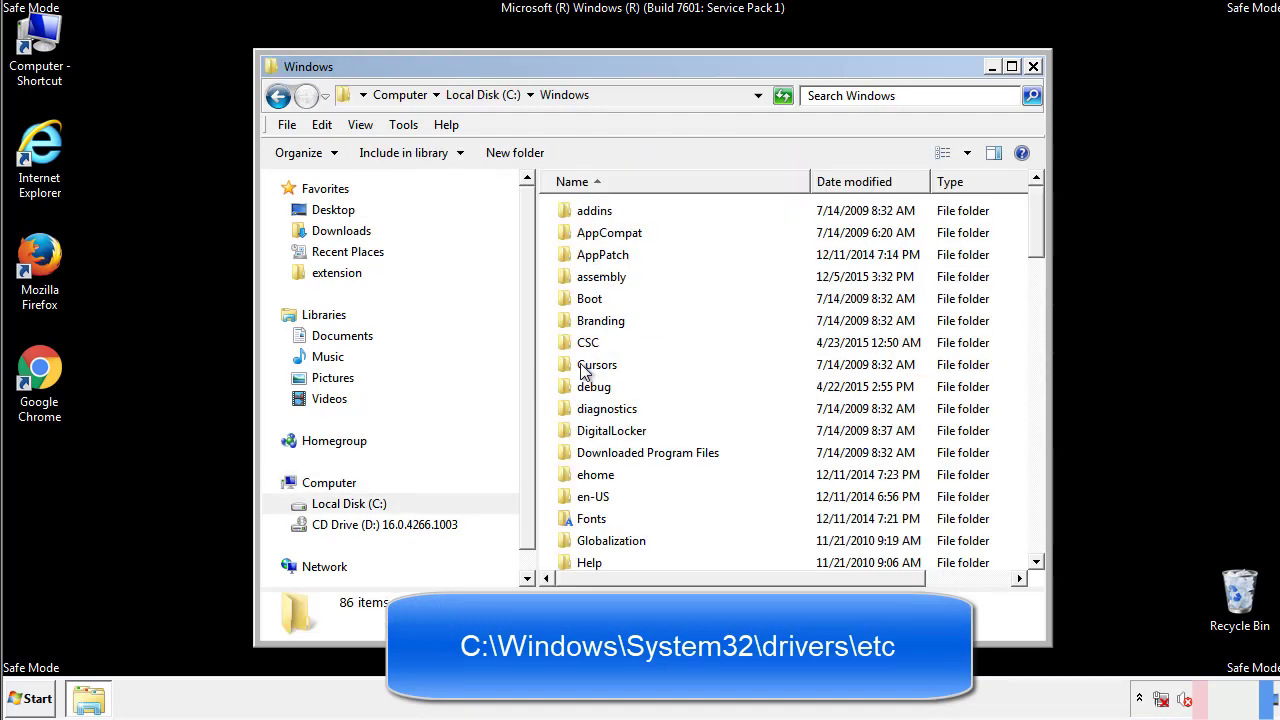
pyautogui.scroll(-2, 587, 445)
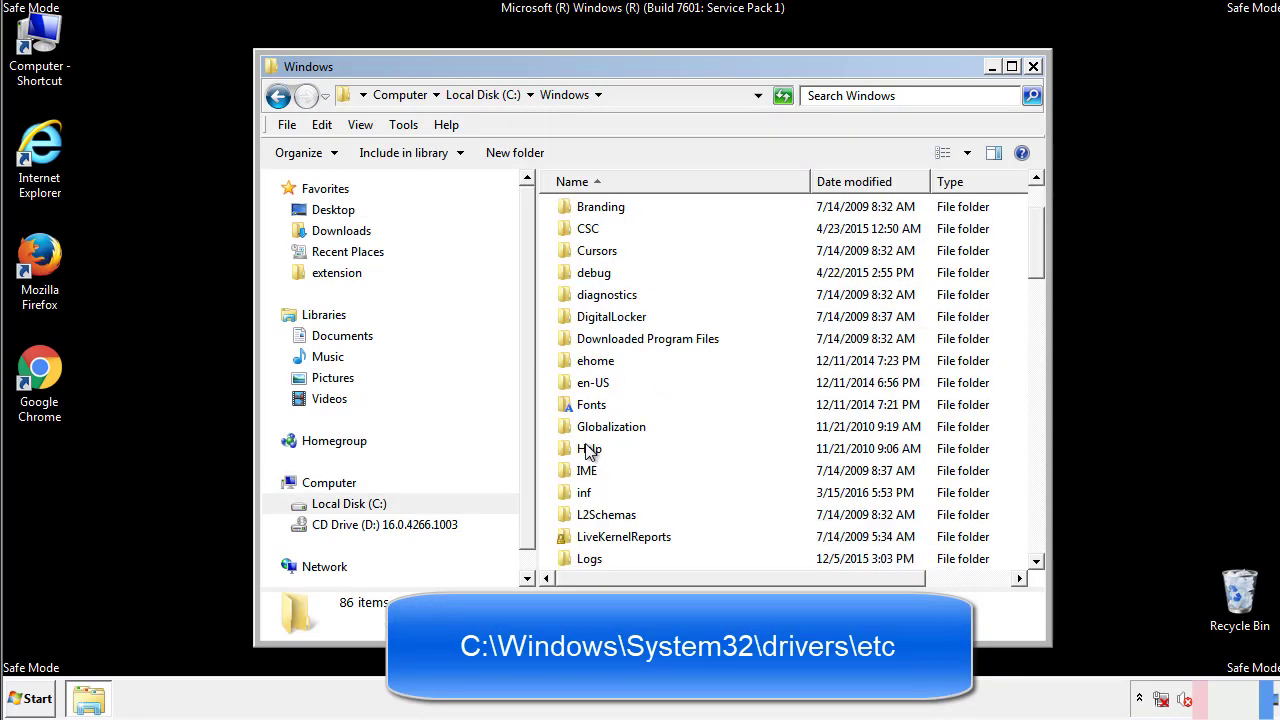
pyautogui.scroll(-7, 590, 452)
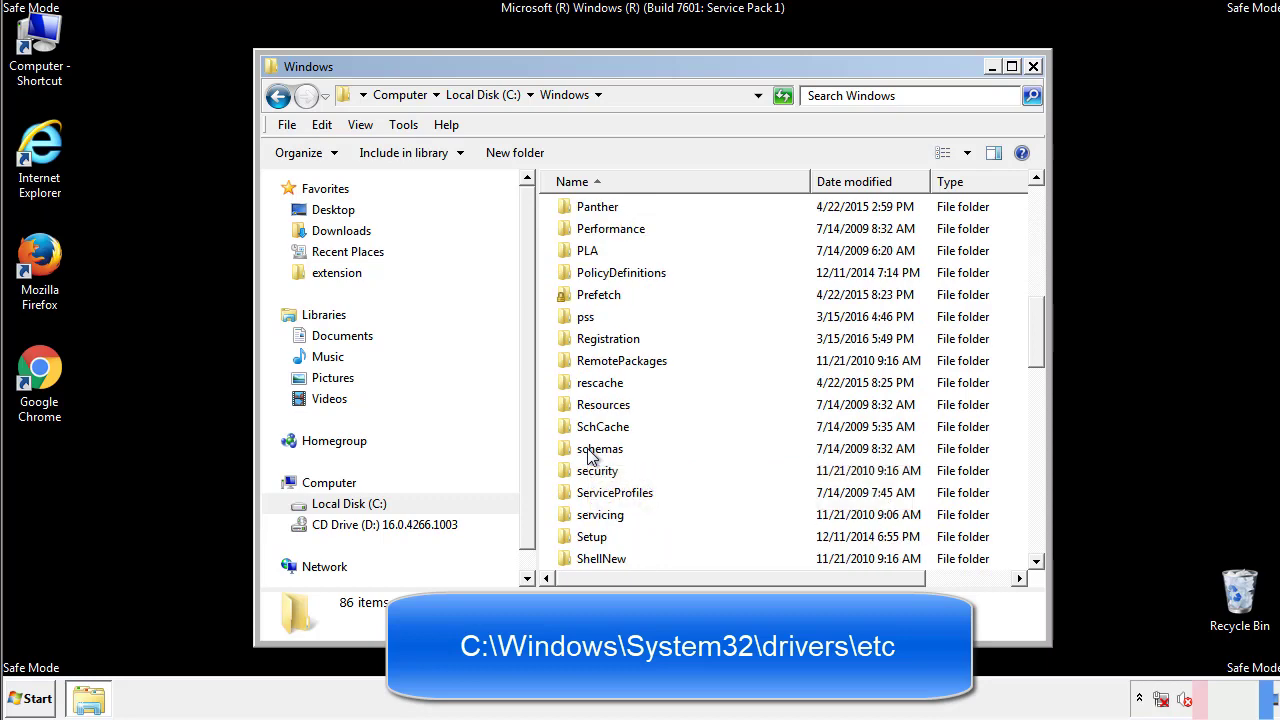
pyautogui.scroll(-2, 590, 455)
pyautogui.doubleClick(603, 517)
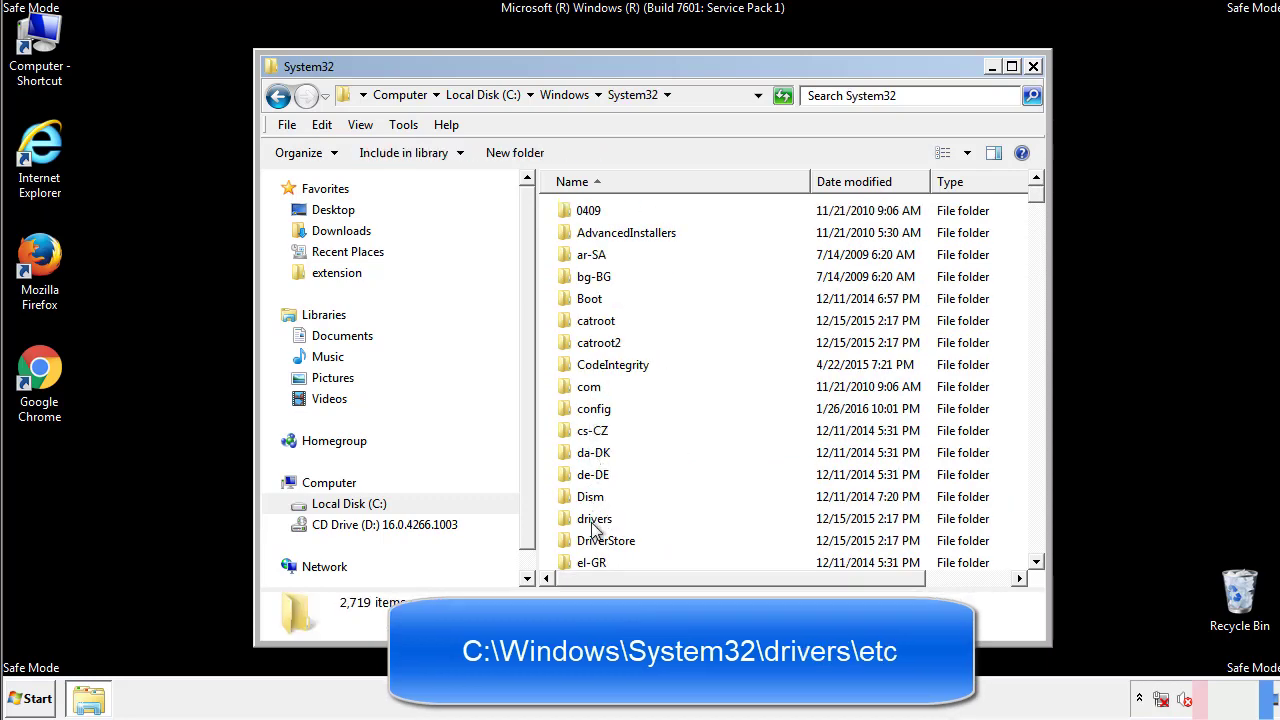
pyautogui.doubleClick(592, 524)
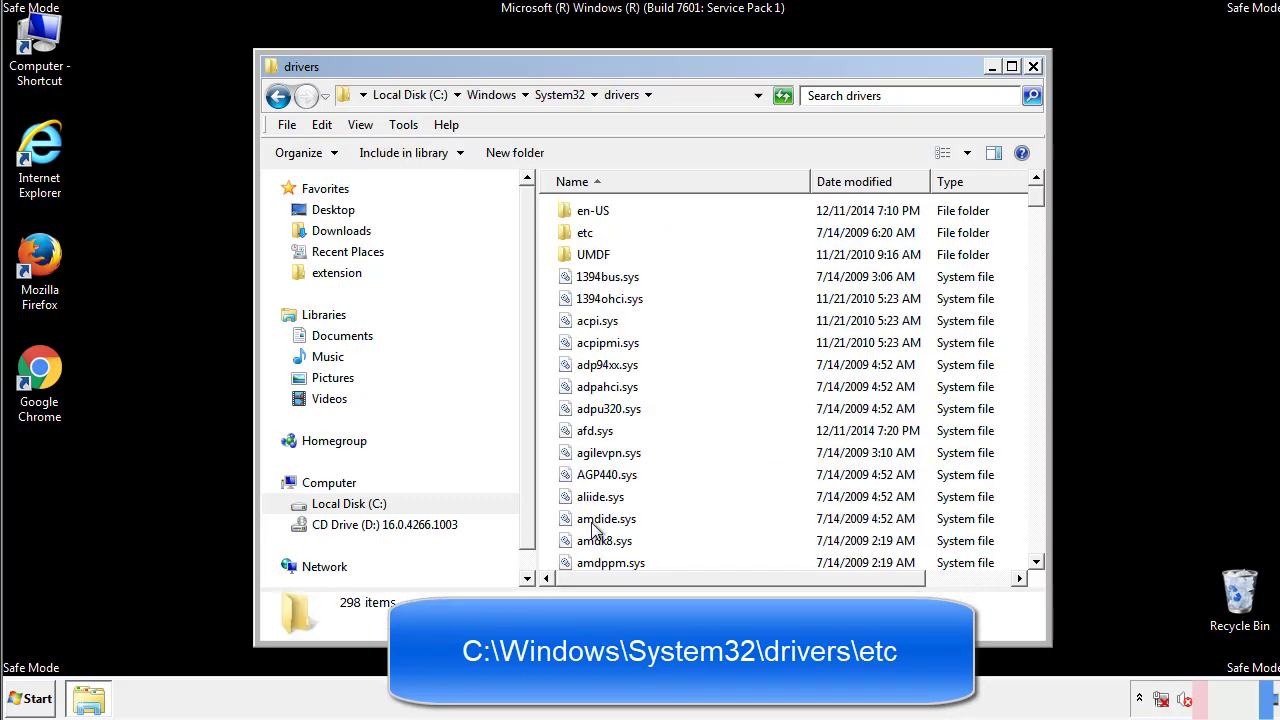
pyautogui.doubleClick(573, 241)
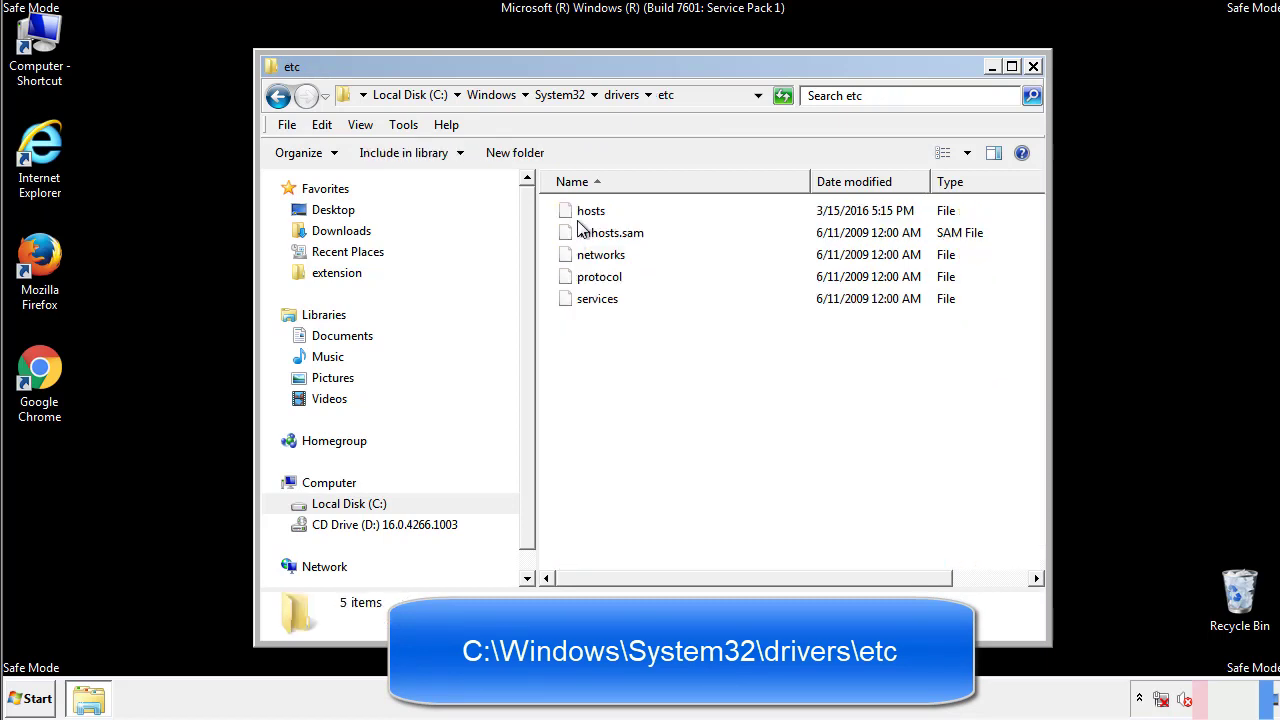
# Open the hosts file with Notepad and move its window so the whole text is in view.
pyautogui.doubleClick(582, 212)
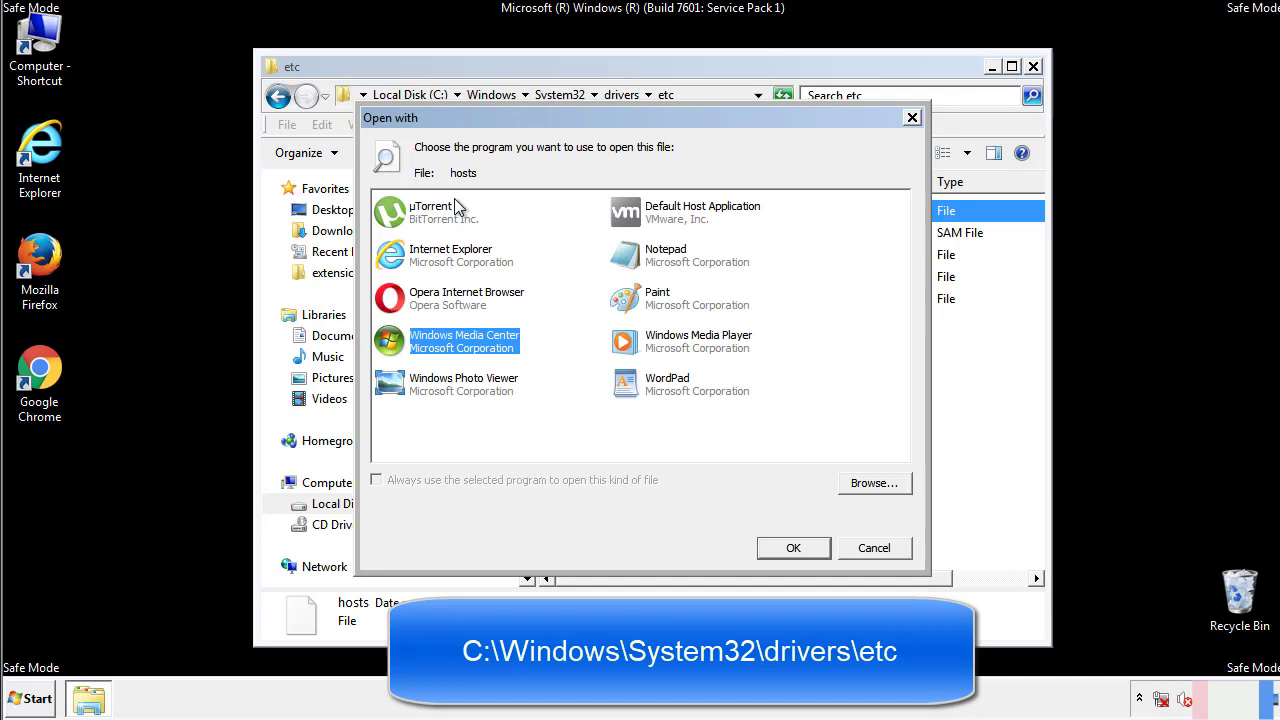
pyautogui.click(648, 262)
pyautogui.click(792, 548)
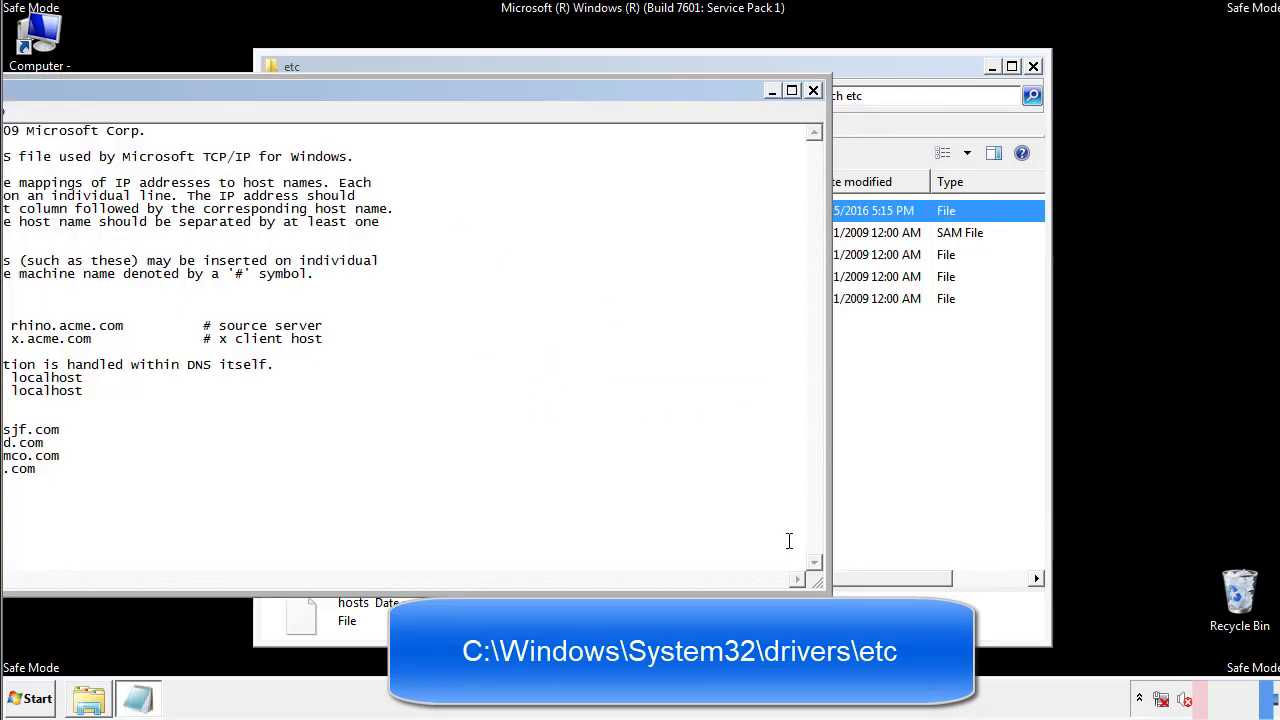
pyautogui.moveTo(523, 90); pyautogui.dragTo(814, 109)
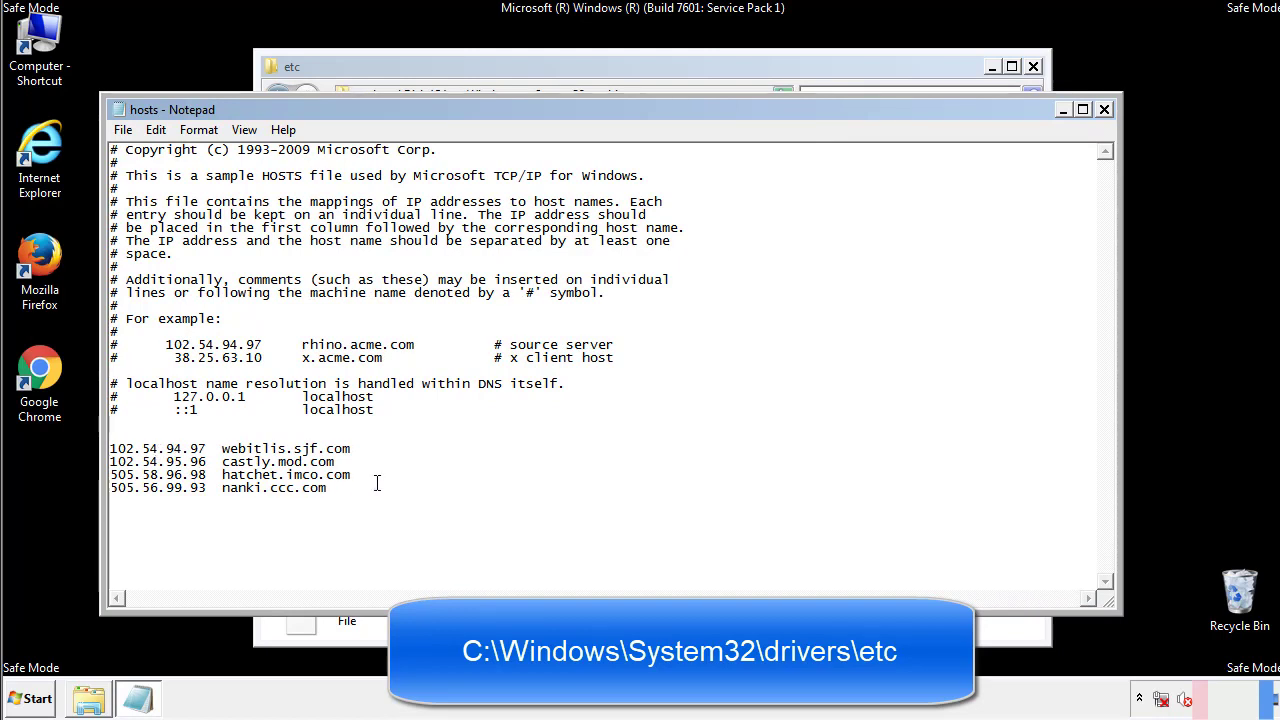
# Delete the four IP address entries below the localhost lines in the hosts file, then close the file and the etc folder.
pyautogui.moveTo(358, 490); pyautogui.dragTo(110, 448)
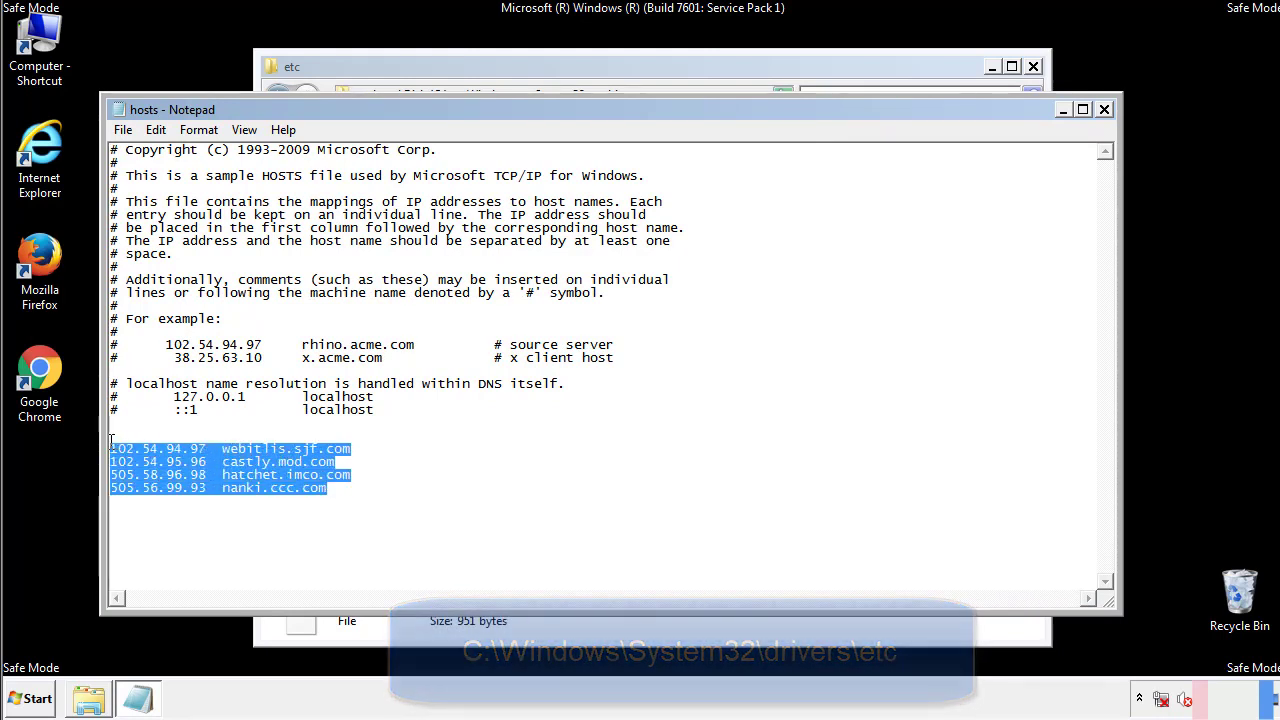
pyautogui.press('Delete')
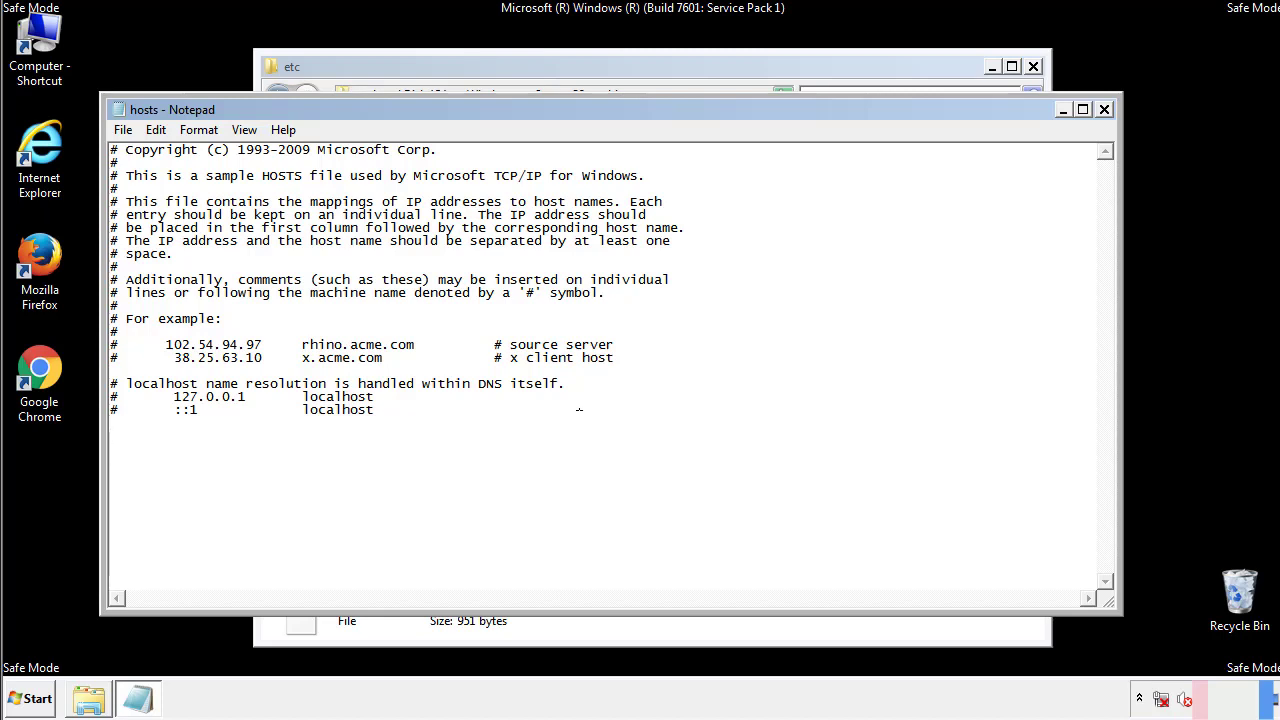
pyautogui.click(1105, 110)
pyautogui.click(565, 362)
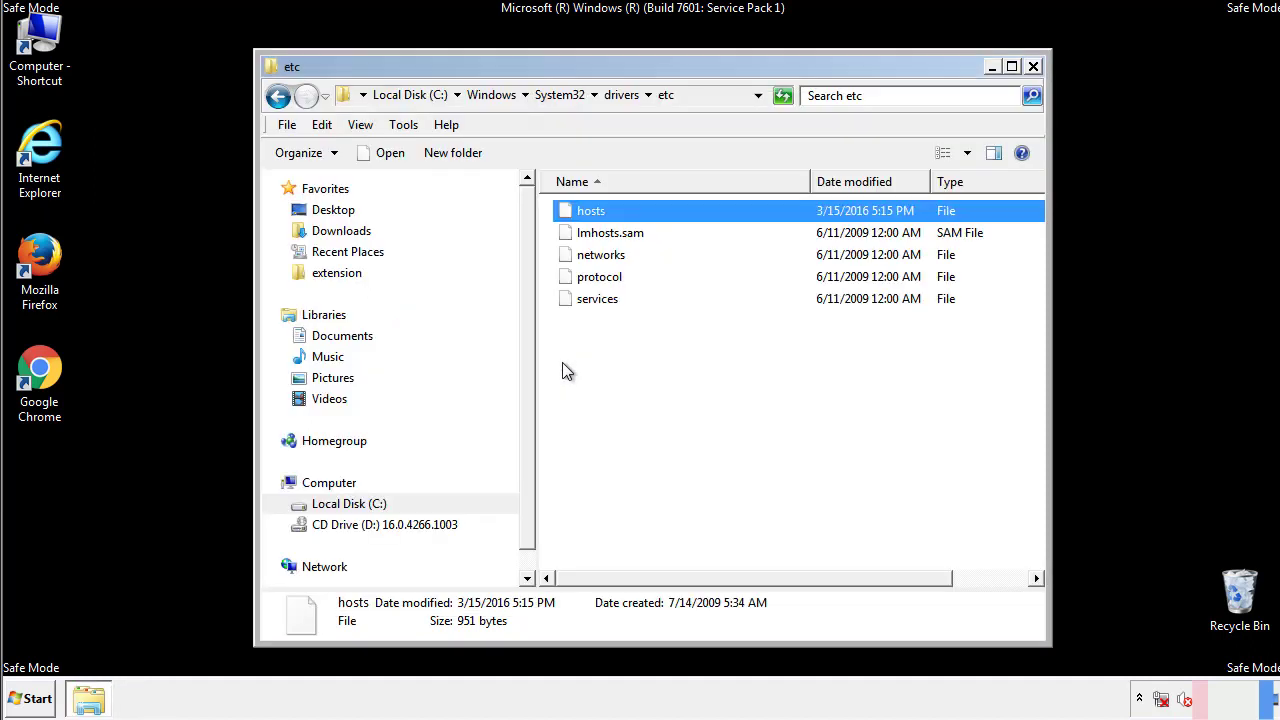
pyautogui.click(1033, 67)
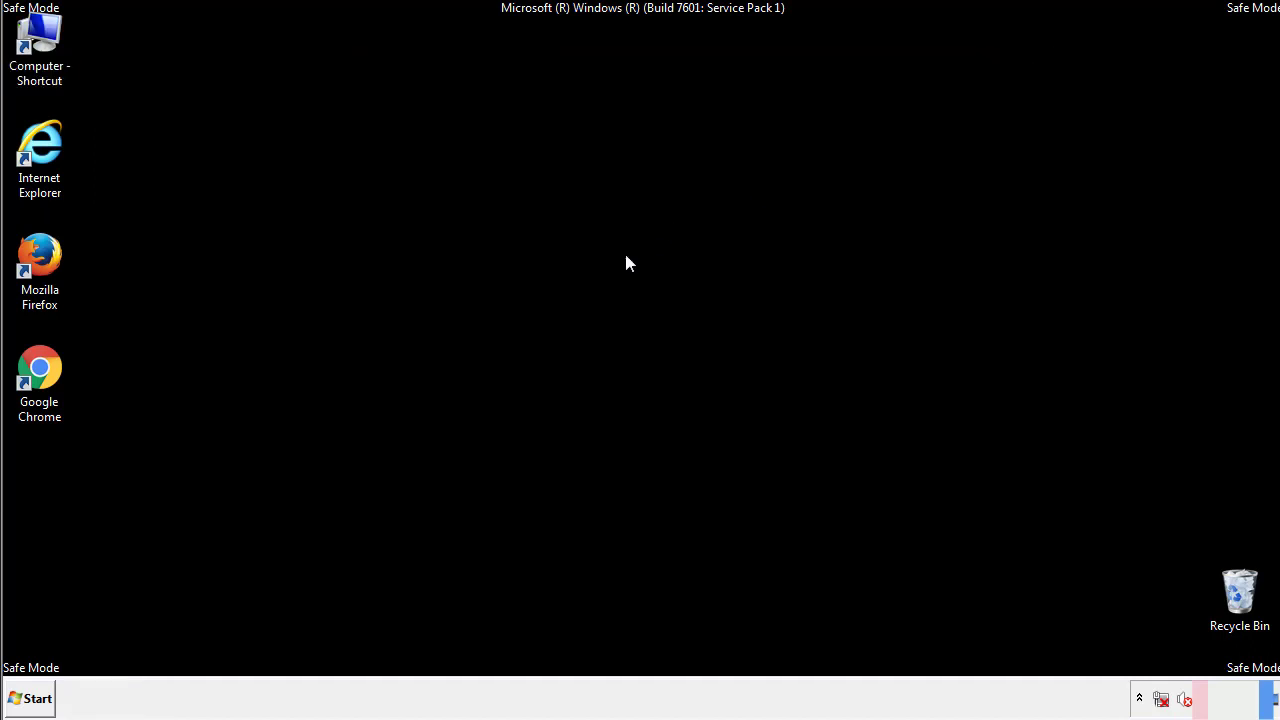
# Open the Startup folder from the list of all installed programs.
pyautogui.click(30, 698)
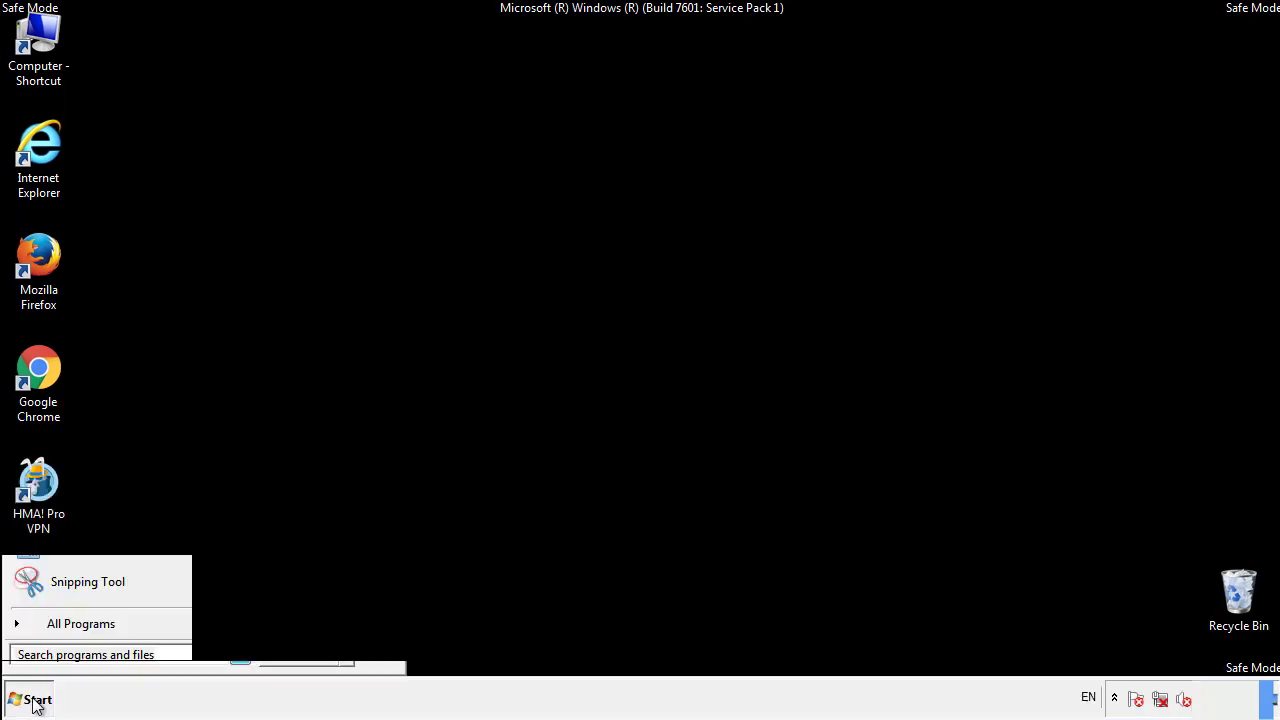
pyautogui.click(57, 631)
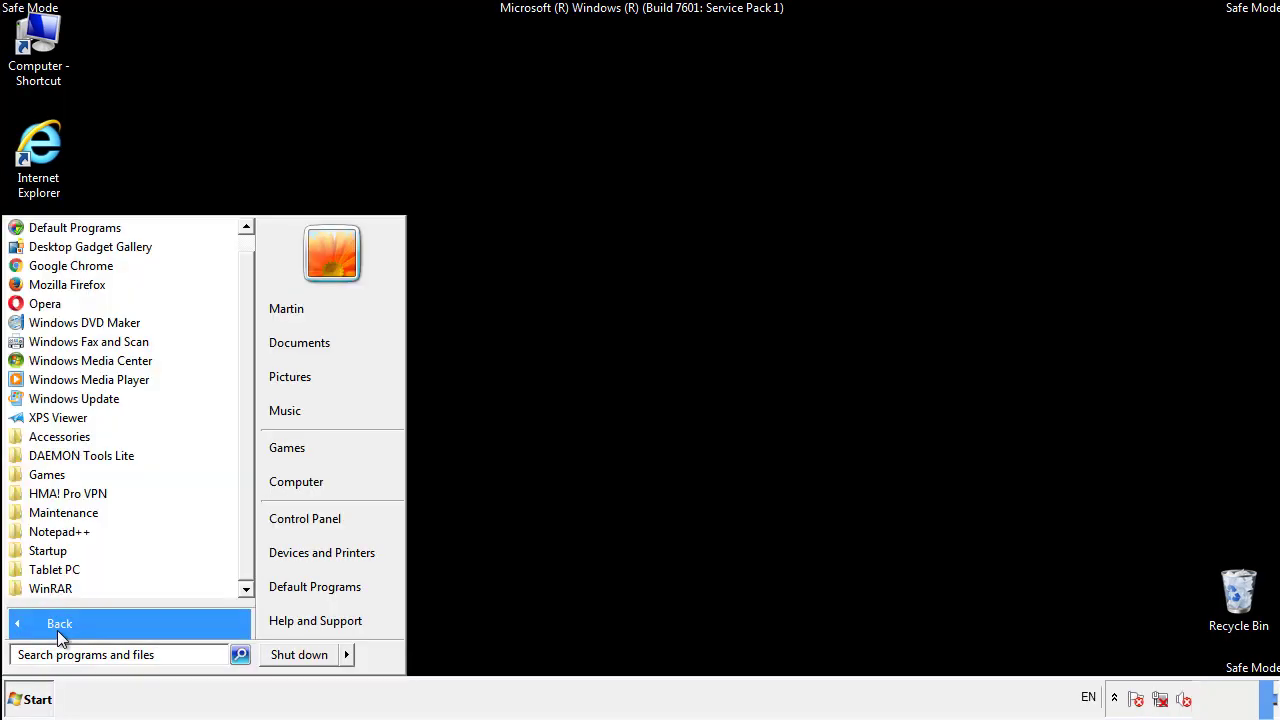
pyautogui.rightClick(50, 551)
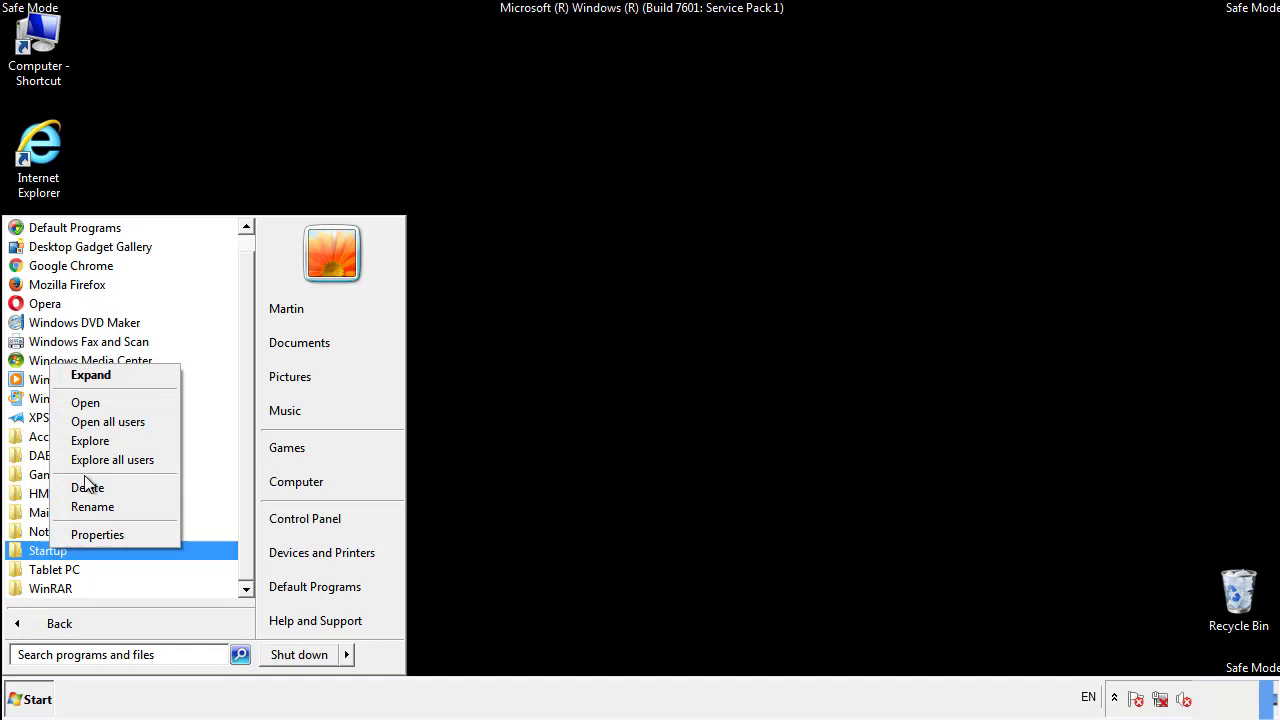
pyautogui.click(97, 402)
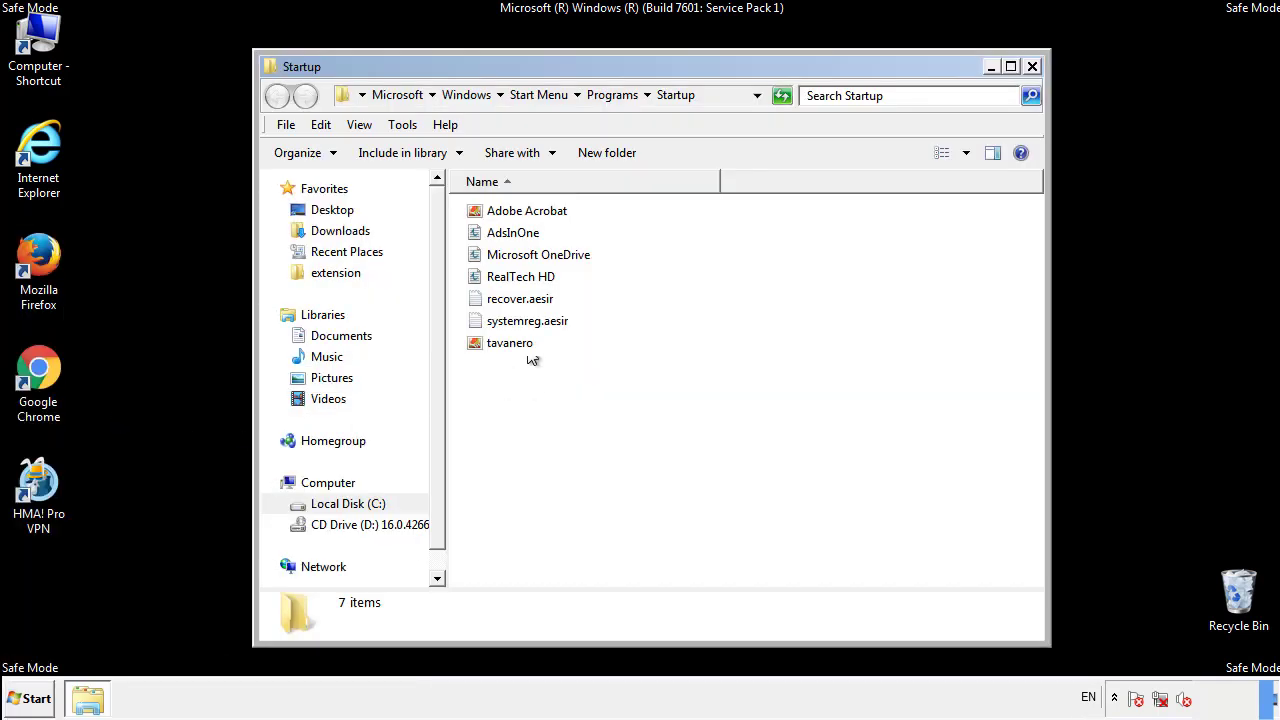
# Delete AdsInOne, recover.aesir, systemreg.aesir and tavanero from the Startup folder, then close the folder.
pyautogui.click(522, 237)
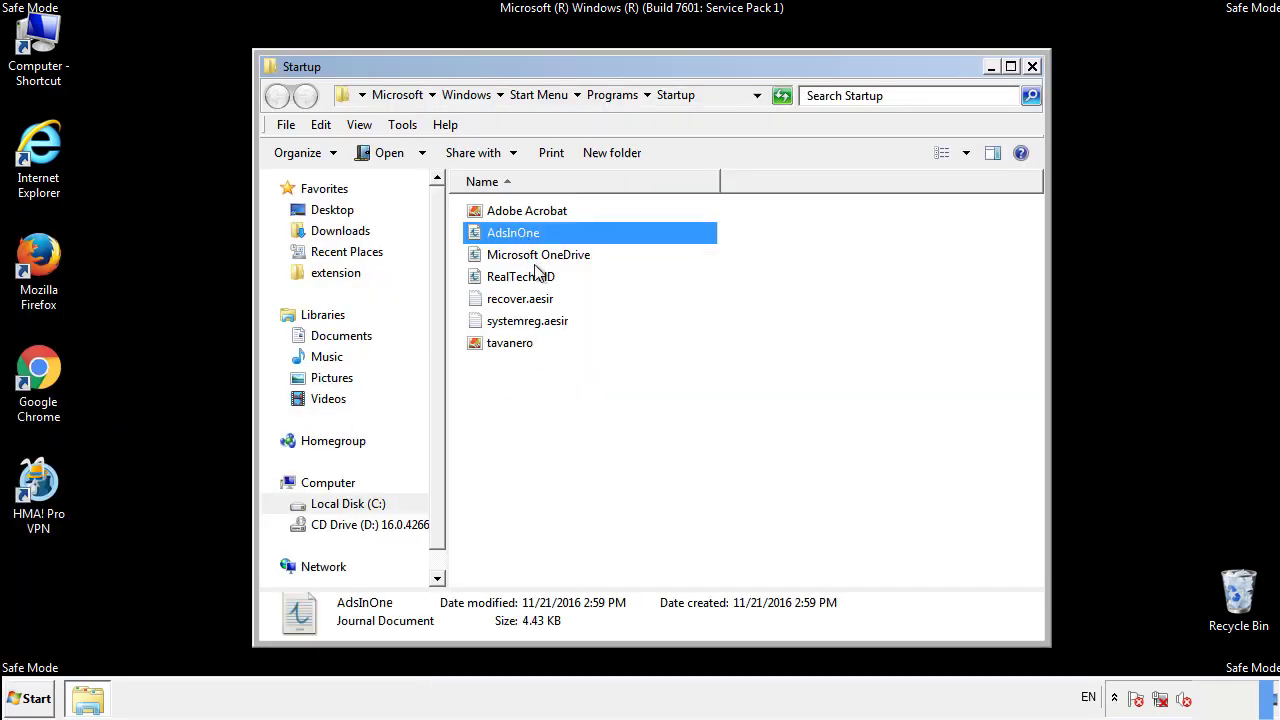
pyautogui.keyDown('ctrl'); pyautogui.click(522, 298); pyautogui.keyUp('ctrl')
pyautogui.keyDown('ctrl'); pyautogui.click(530, 321); pyautogui.keyUp('ctrl')
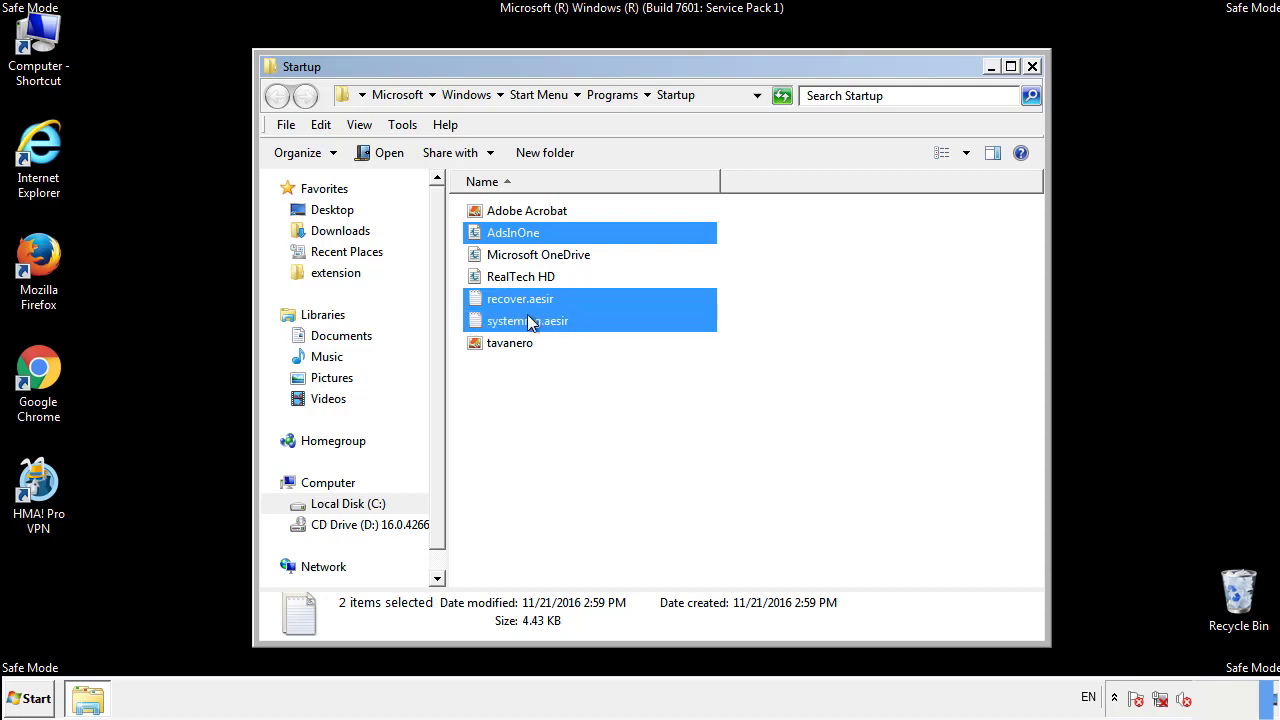
pyautogui.keyDown('ctrl'); pyautogui.click(511, 342); pyautogui.keyUp('ctrl')
pyautogui.rightClick(506, 344)
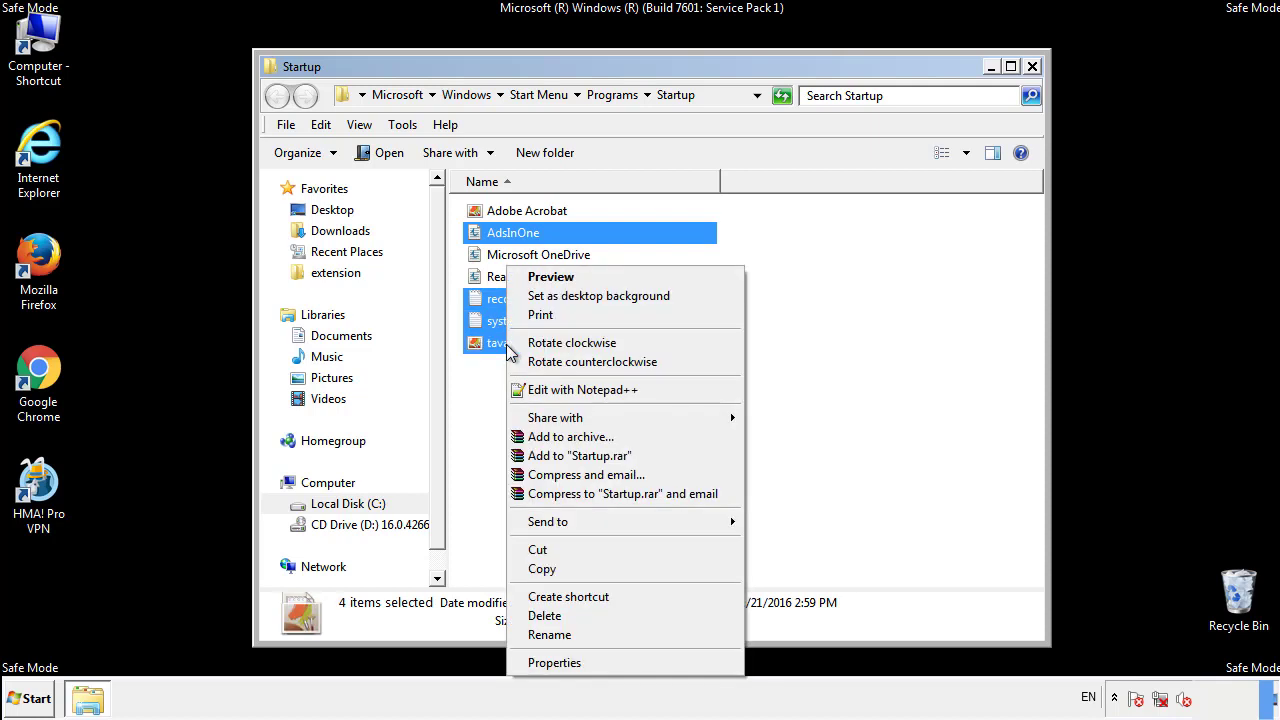
pyautogui.click(541, 615)
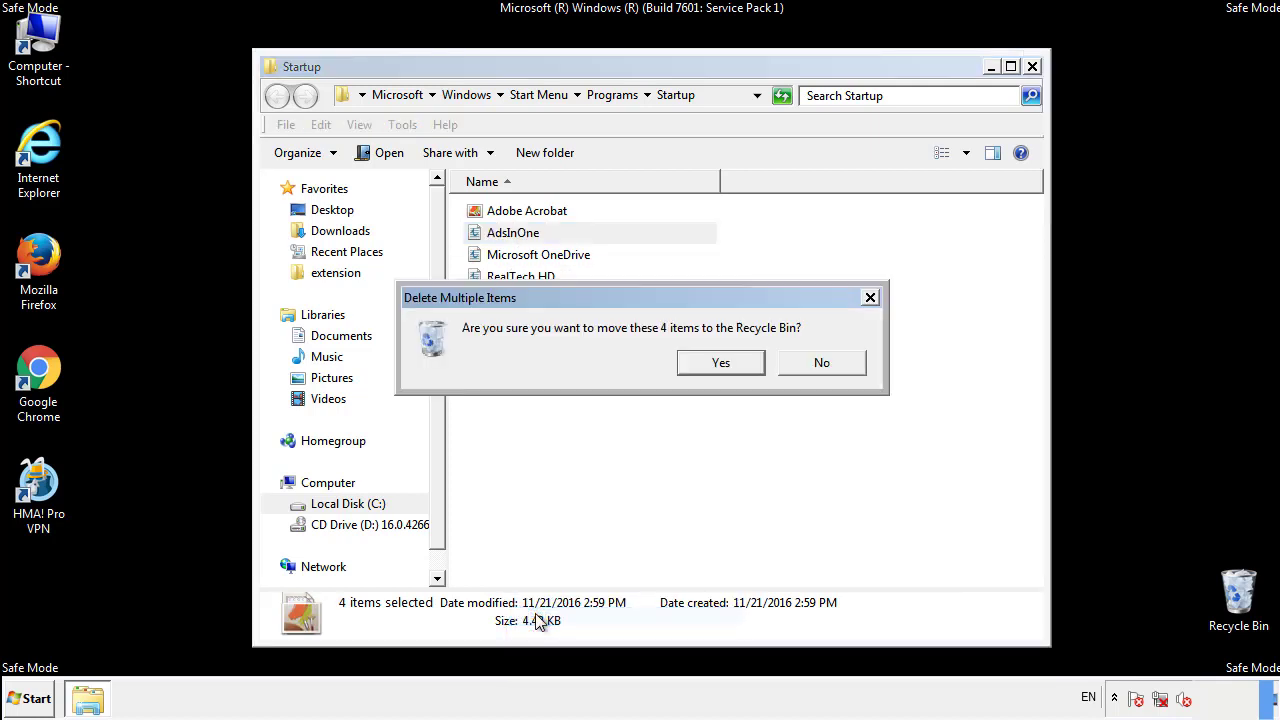
pyautogui.click(710, 364)
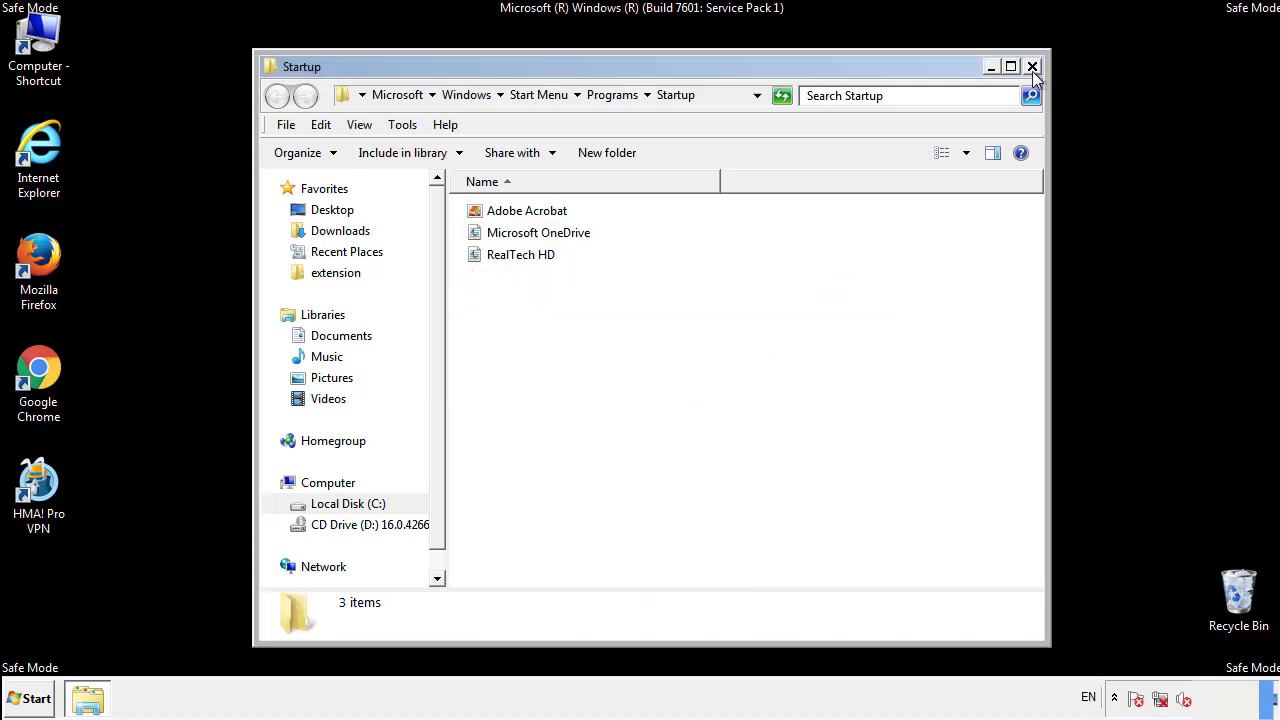
pyautogui.click(1032, 67)
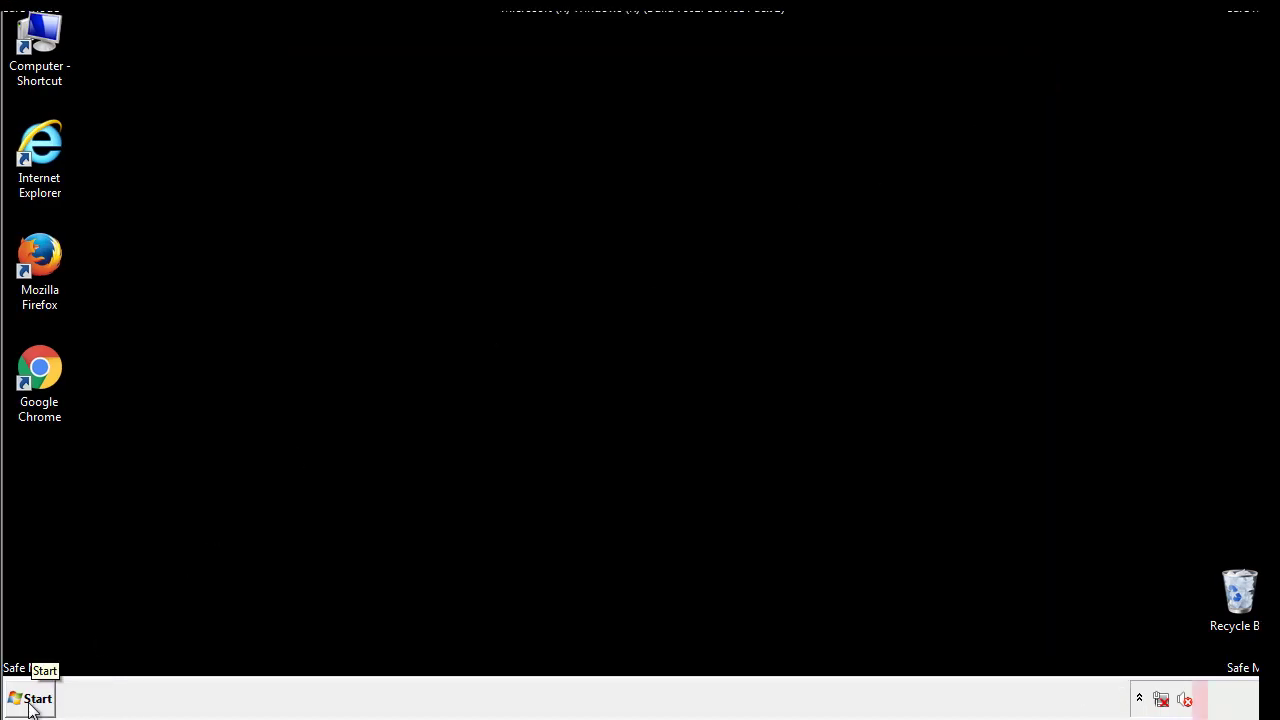
# Run regedit to switch to the Registry Editor.
pyautogui.click(31, 700)
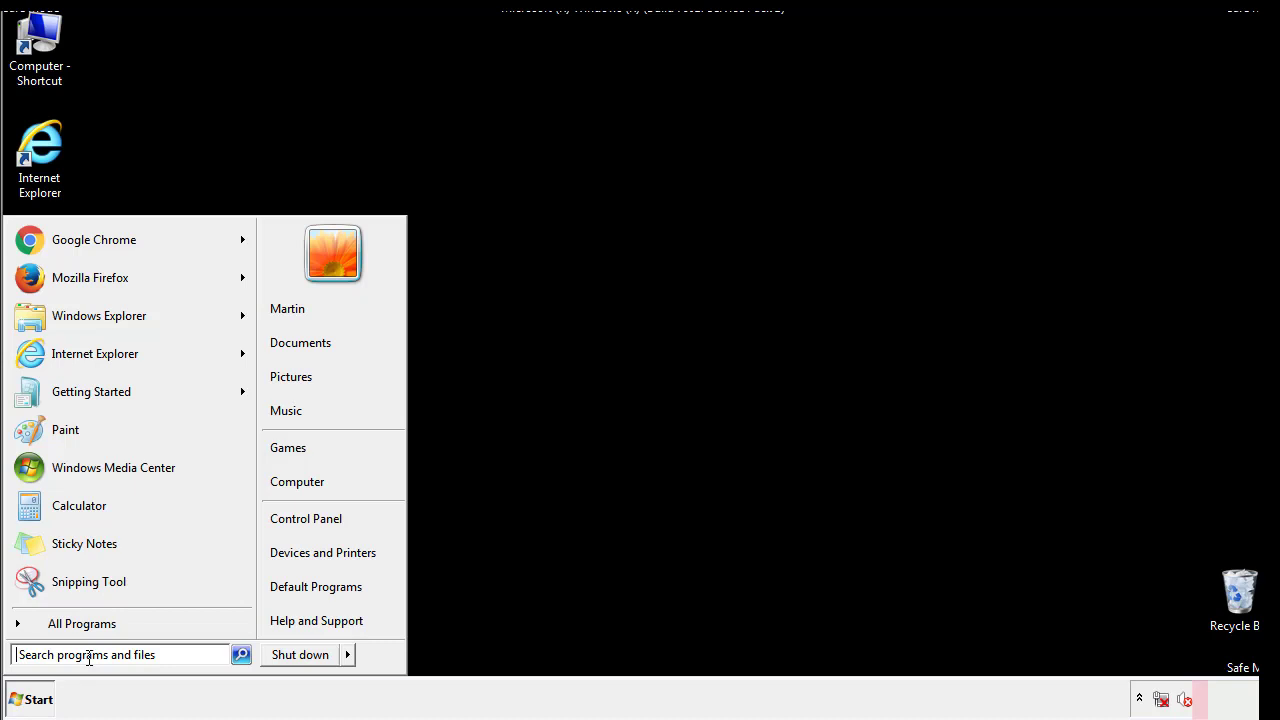
pyautogui.write('reged')
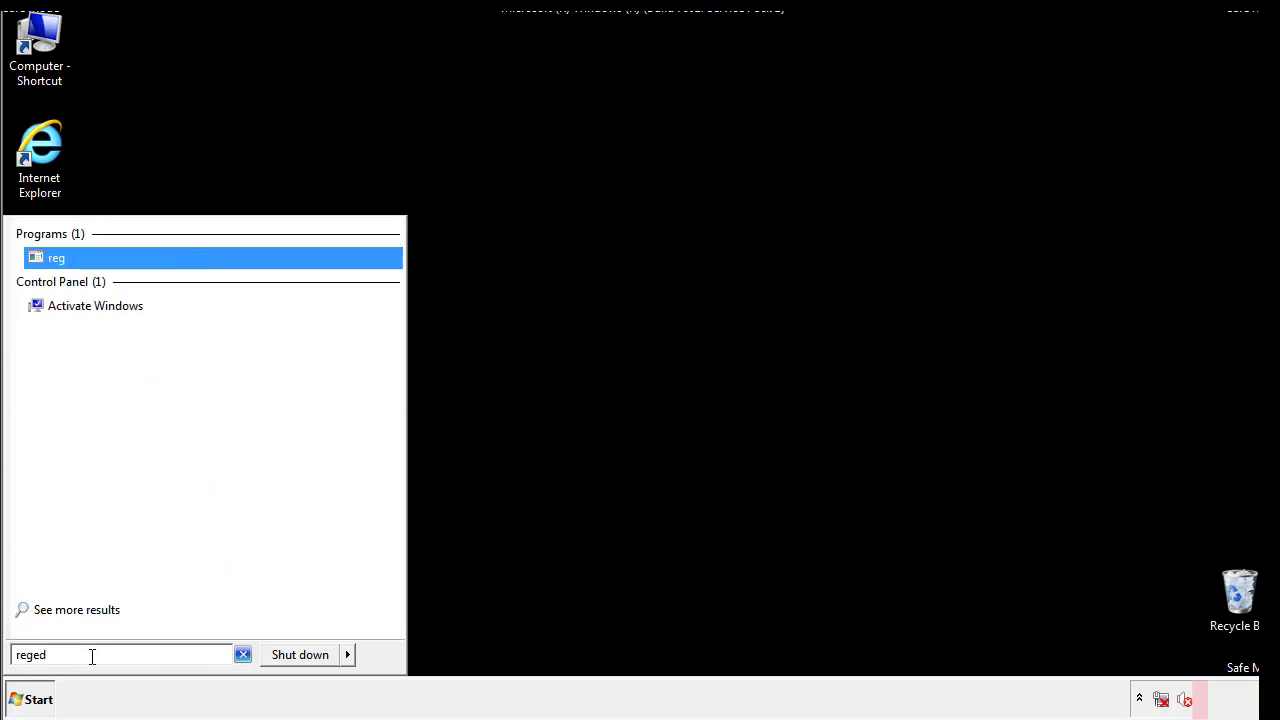
pyautogui.write('it')
pyautogui.press('Return')
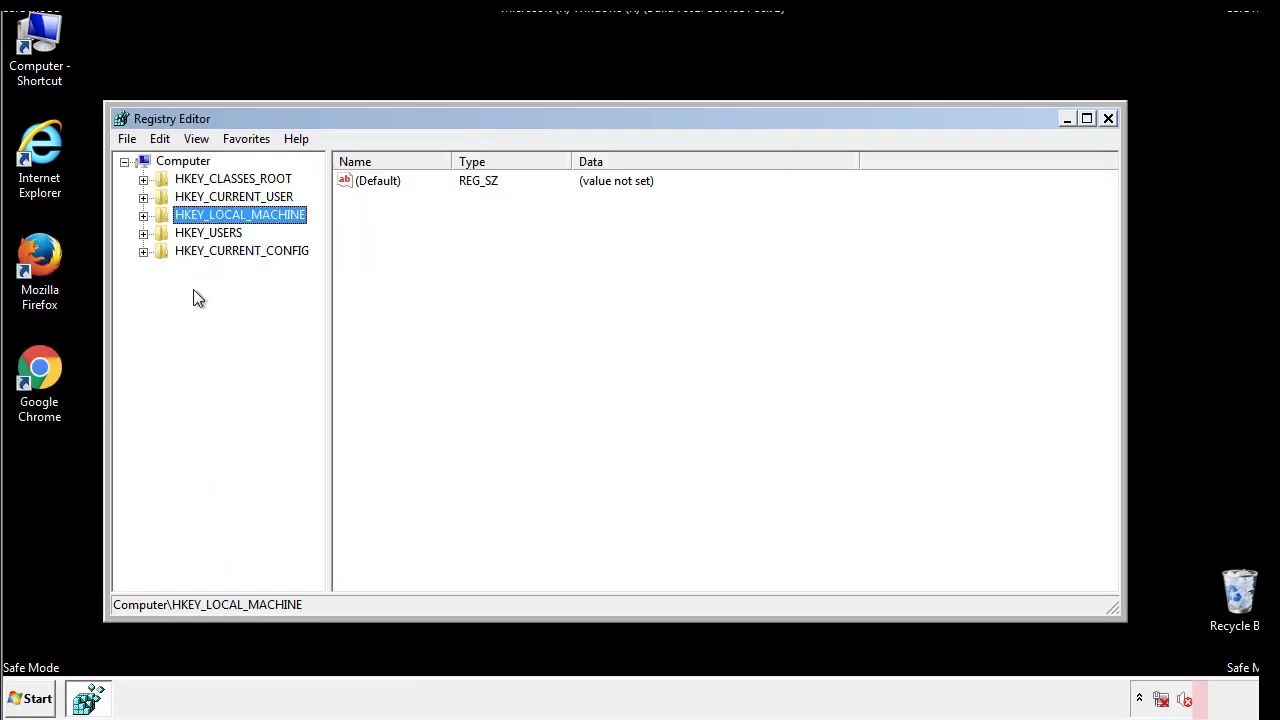
# Open the registry key HKEY_LOCAL_MACHINE\SOFTWARE\Microsoft\Windows\CurrentVersion\Run.
pyautogui.click(143, 215)
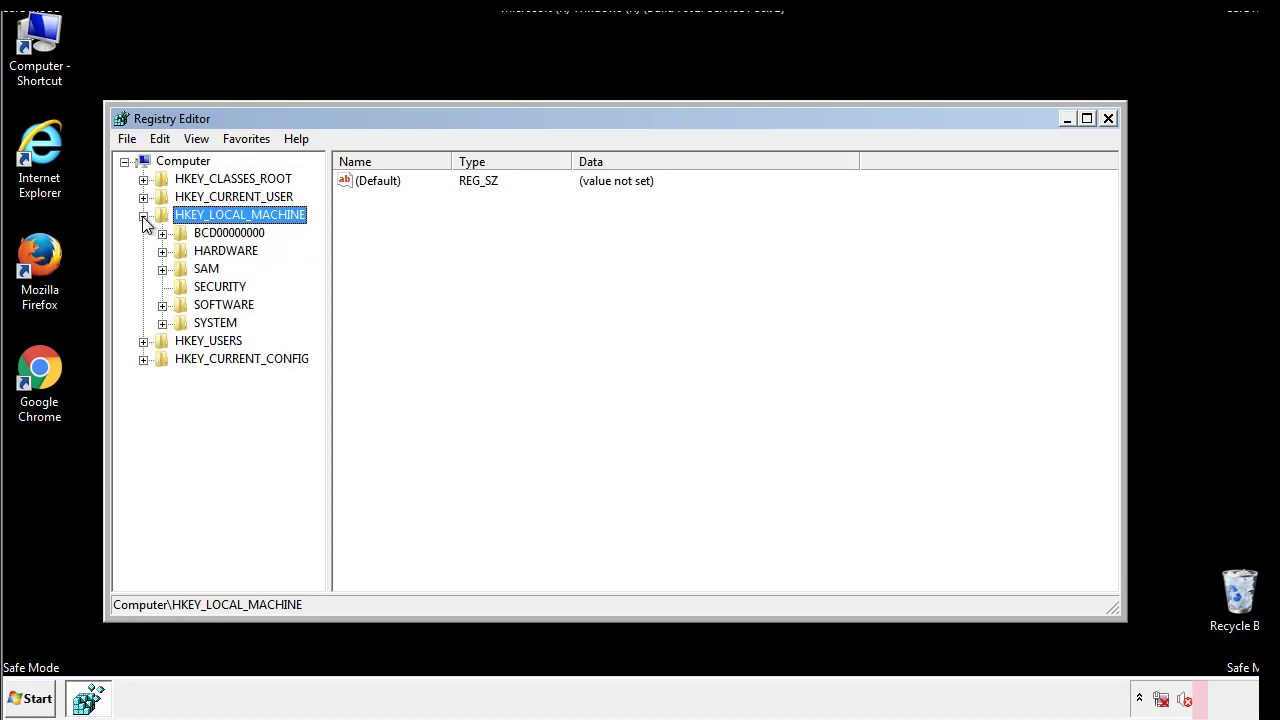
pyautogui.click(162, 305)
pyautogui.scroll(-1, 315, 295)
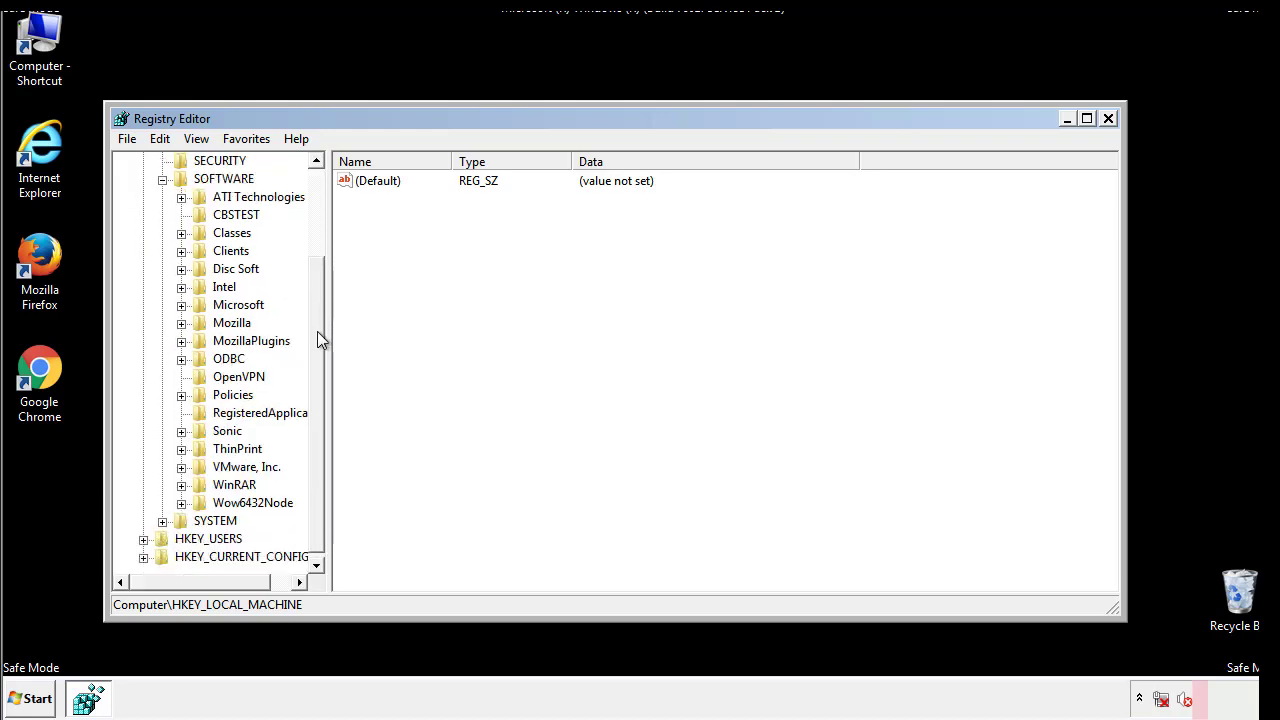
pyautogui.click(181, 305)
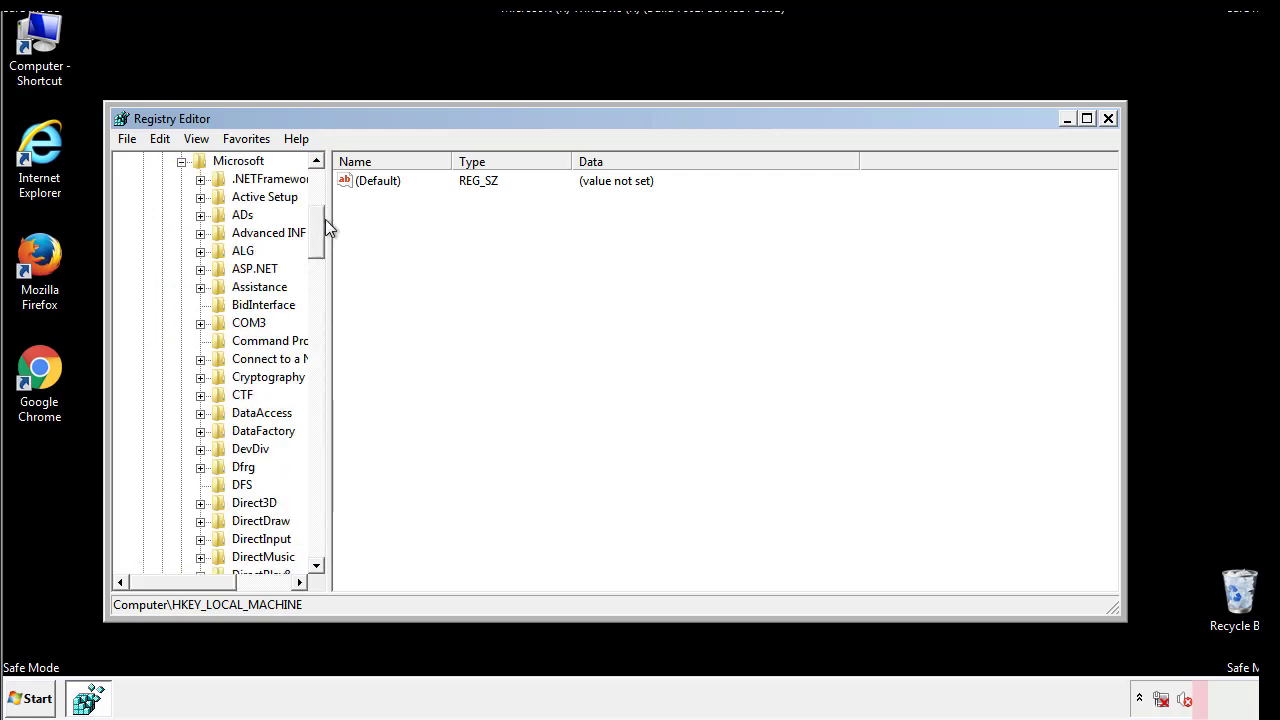
pyautogui.moveTo(315, 245); pyautogui.dragTo(316, 513)
pyautogui.click(201, 306)
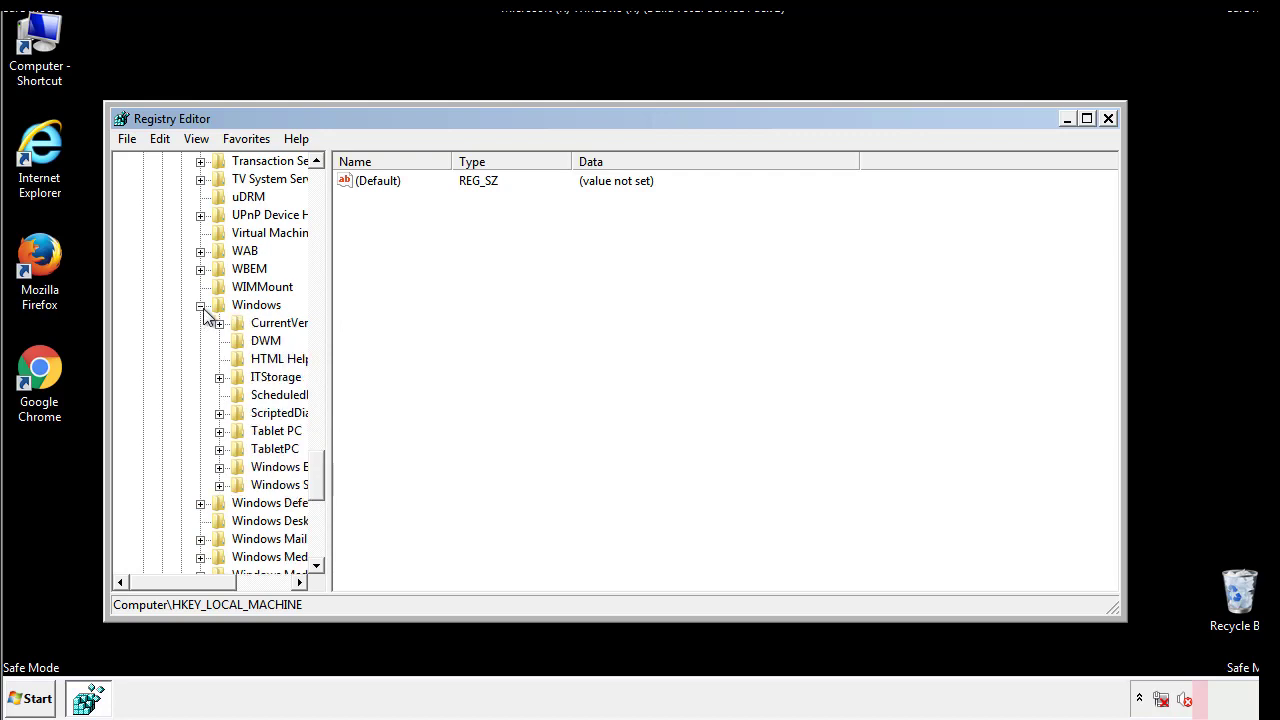
pyautogui.moveTo(174, 585); pyautogui.dragTo(204, 587)
pyautogui.click(167, 324)
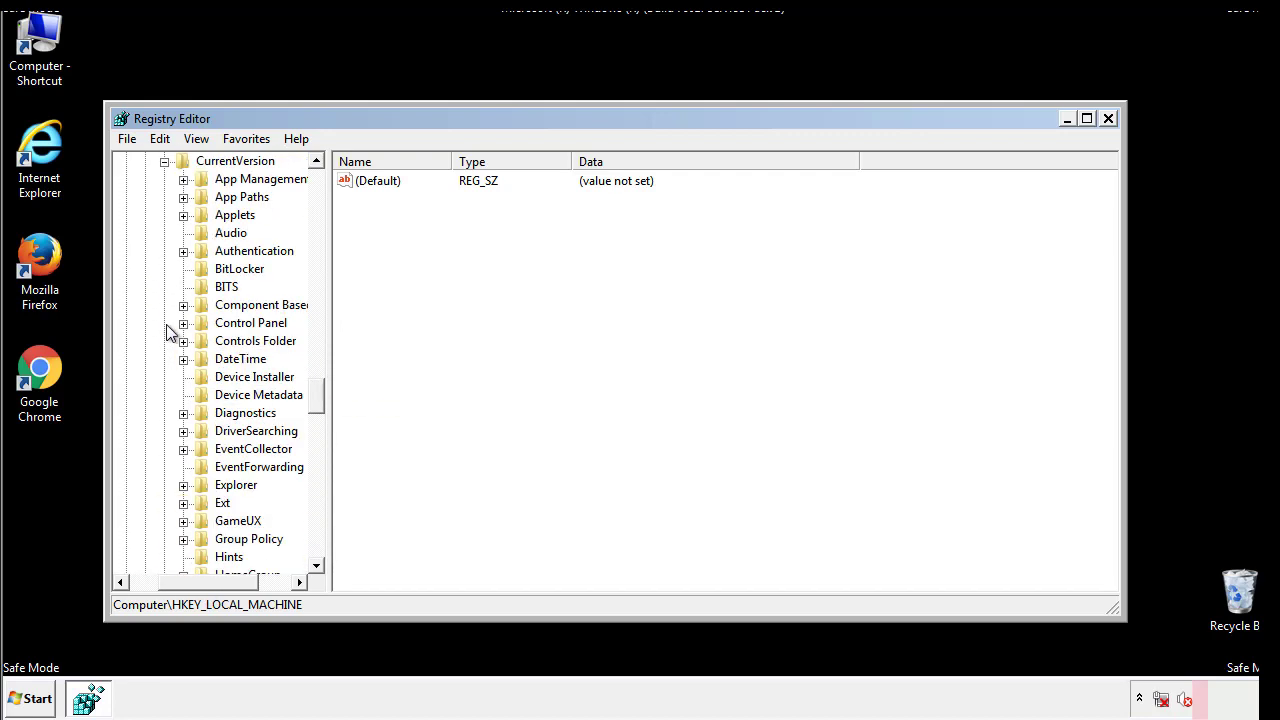
pyautogui.moveTo(325, 396); pyautogui.dragTo(316, 463)
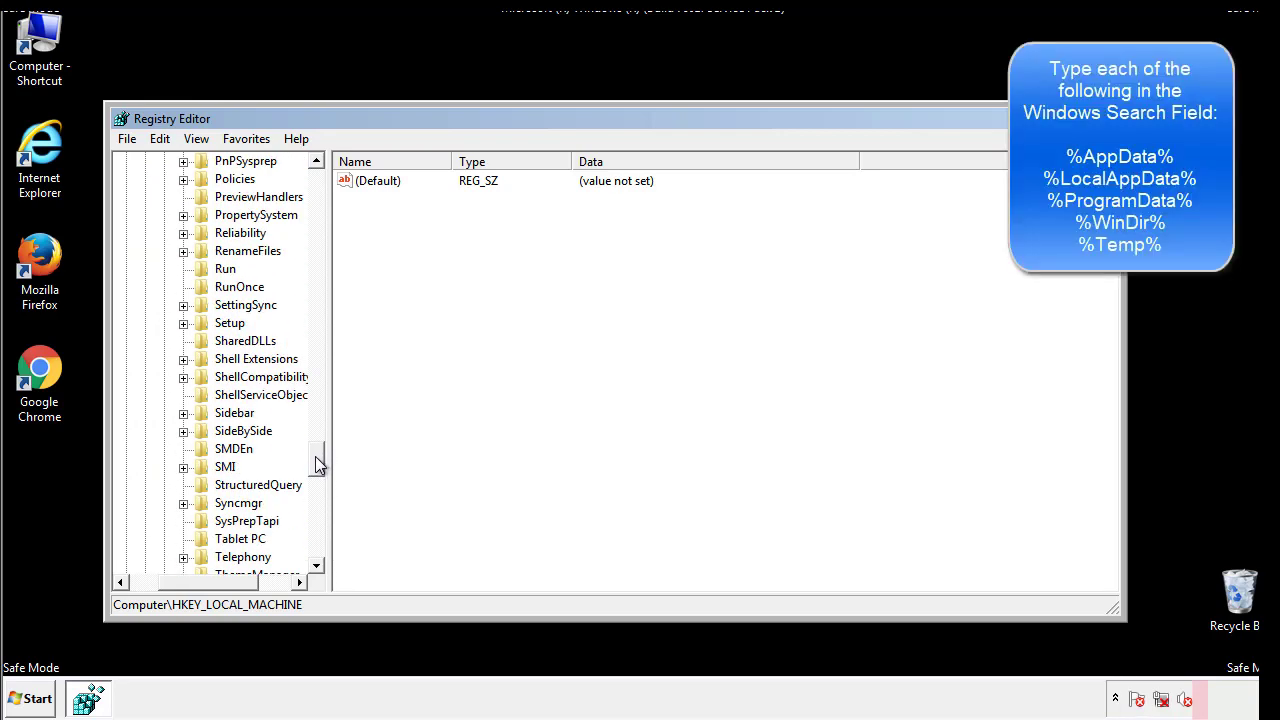
pyautogui.click(210, 270)
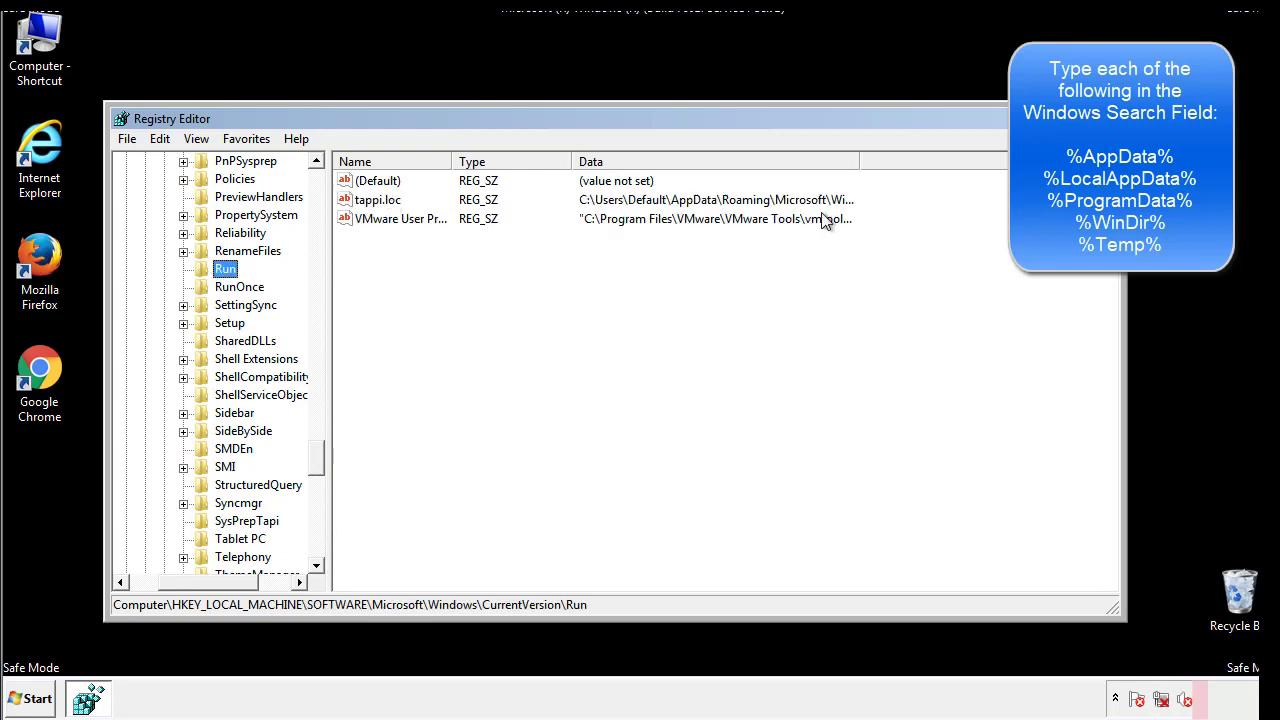
# Delete the tappi.loc value from the HKEY_LOCAL_MACHINE Run key.
pyautogui.click(380, 208)
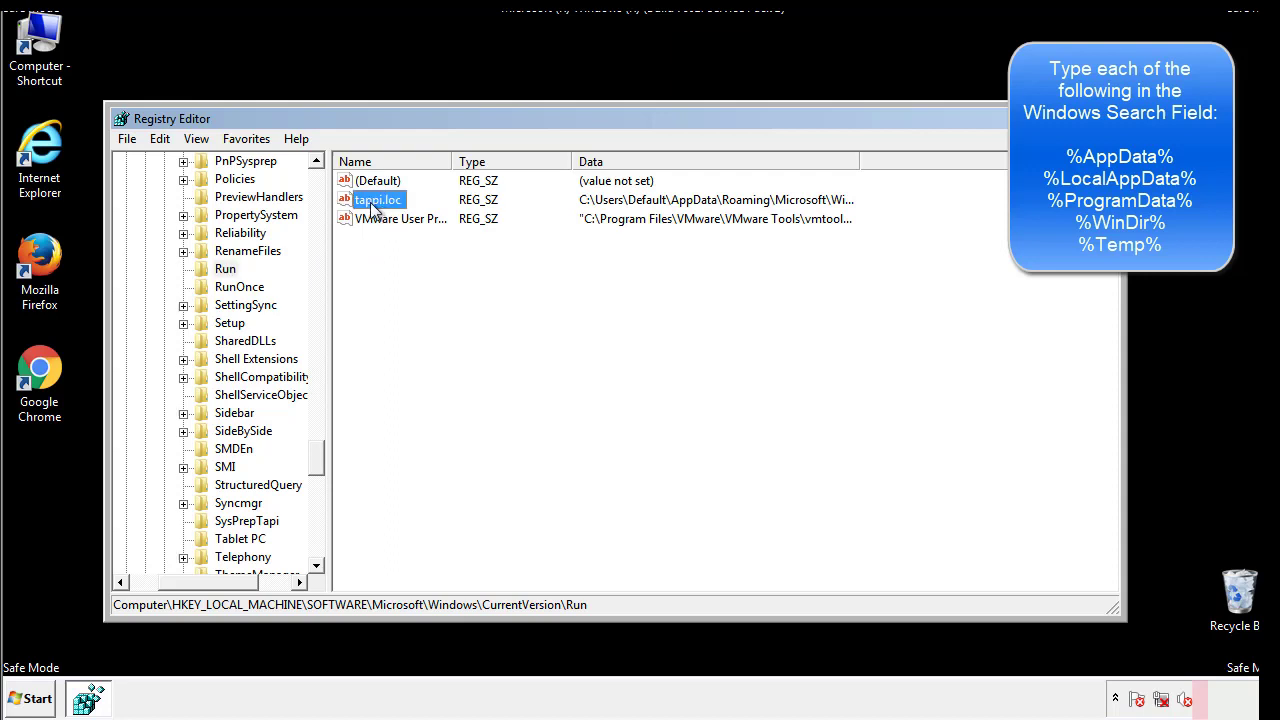
pyautogui.rightClick(370, 202)
pyautogui.click(399, 260)
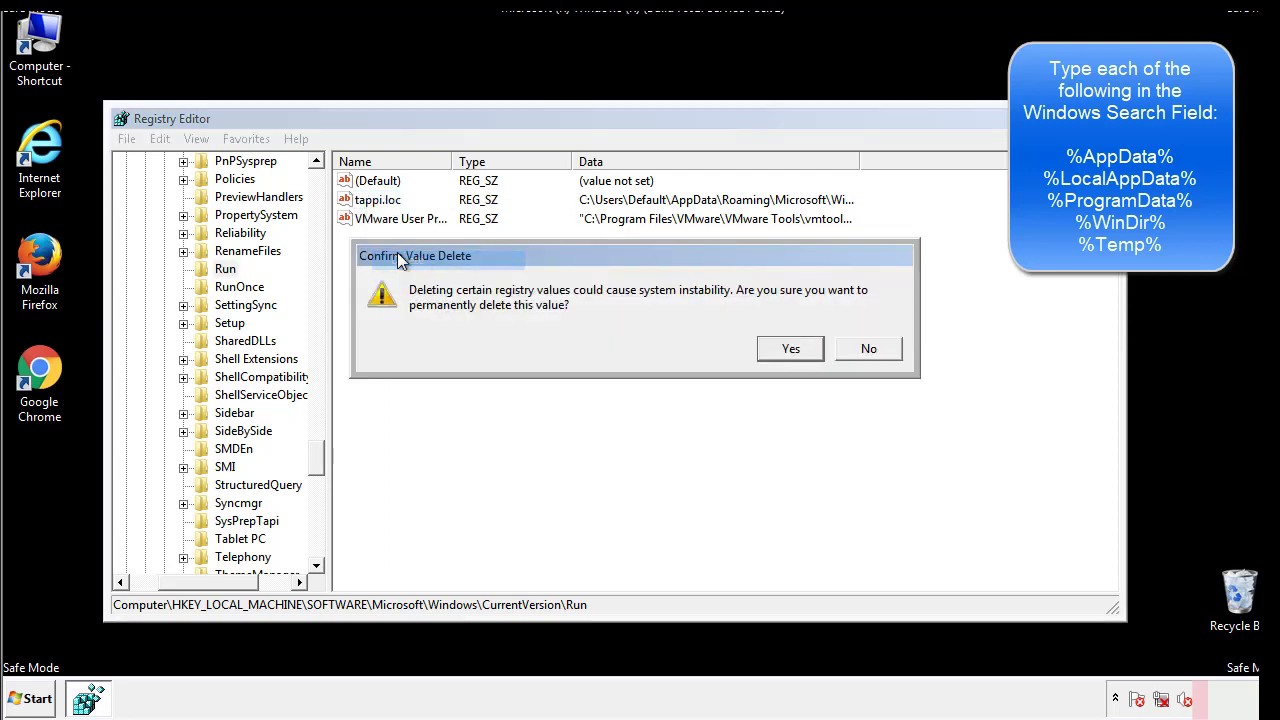
pyautogui.click(779, 350)
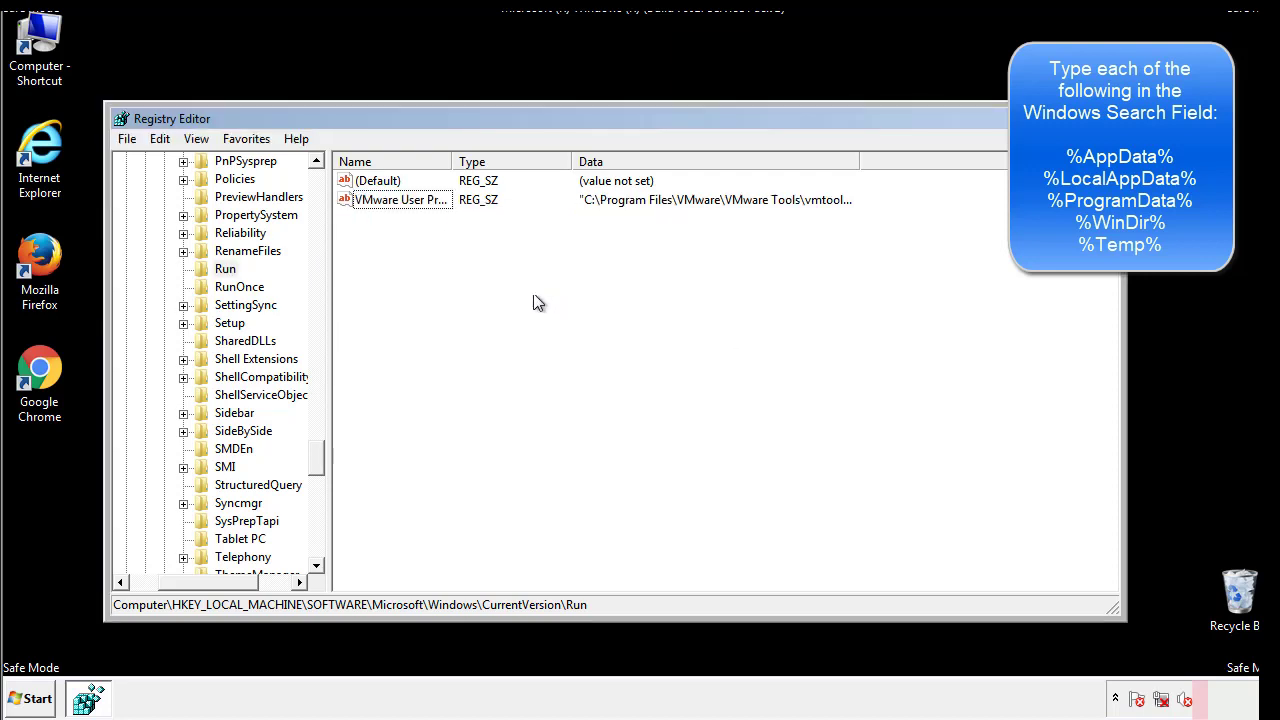
# Collapse the whole HKEY_LOCAL_MACHINE branch in the registry tree.
pyautogui.moveTo(317, 451); pyautogui.dragTo(317, 545)
pyautogui.moveTo(214, 586); pyautogui.dragTo(120, 591)
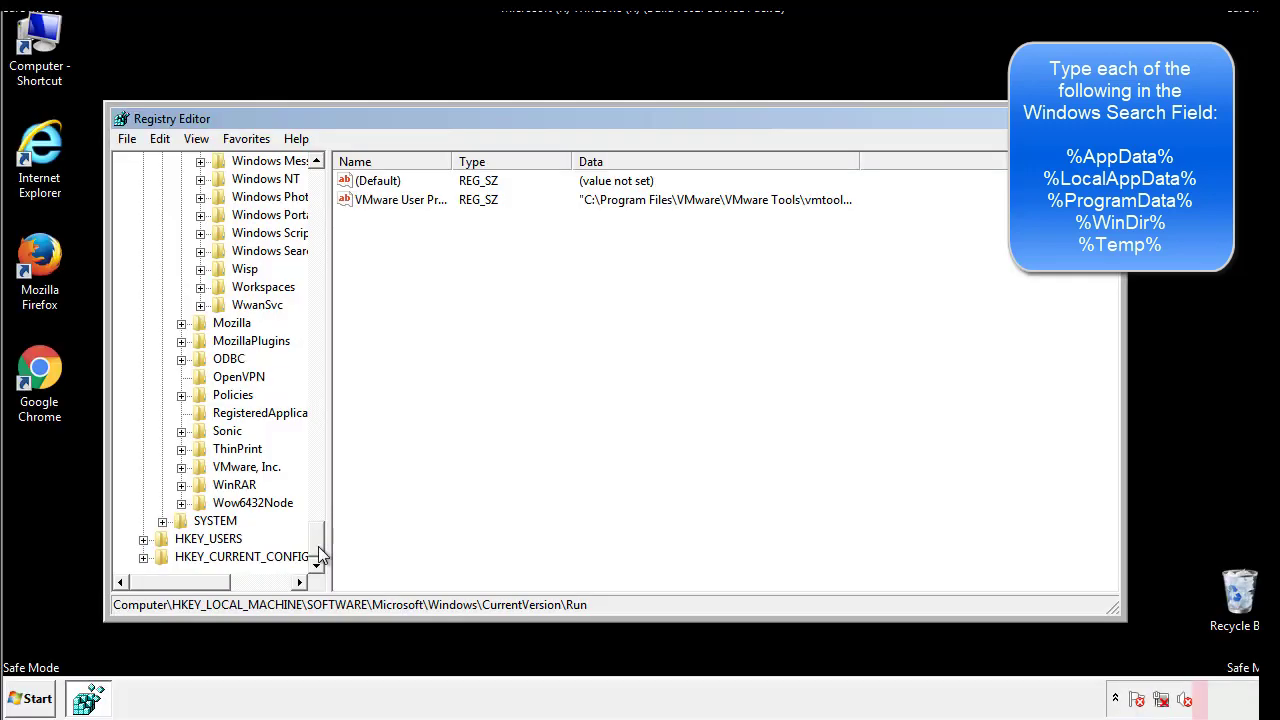
pyautogui.moveTo(323, 554); pyautogui.dragTo(326, 190)
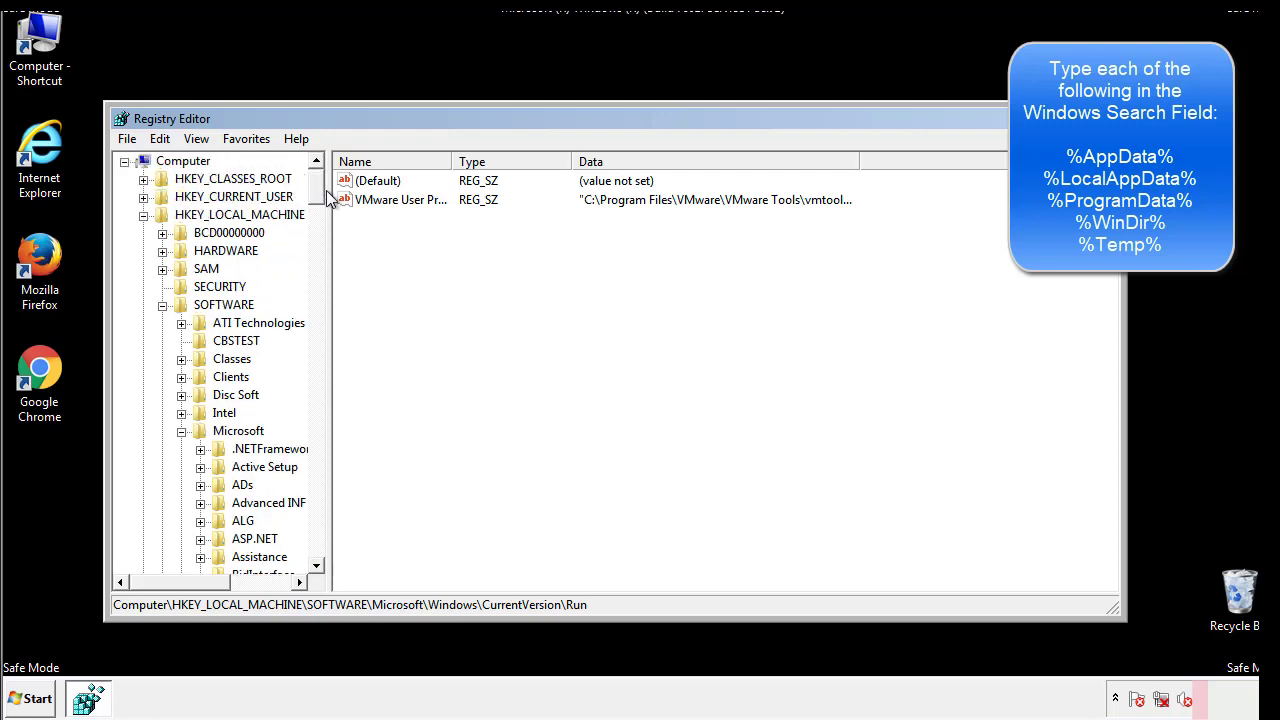
pyautogui.click(143, 214)
# Open the key HKEY_CURRENT_USER\Software\Microsoft\Windows\CurrentVersion\Run and check its values for suspicious startup entries.
pyautogui.click(143, 197)
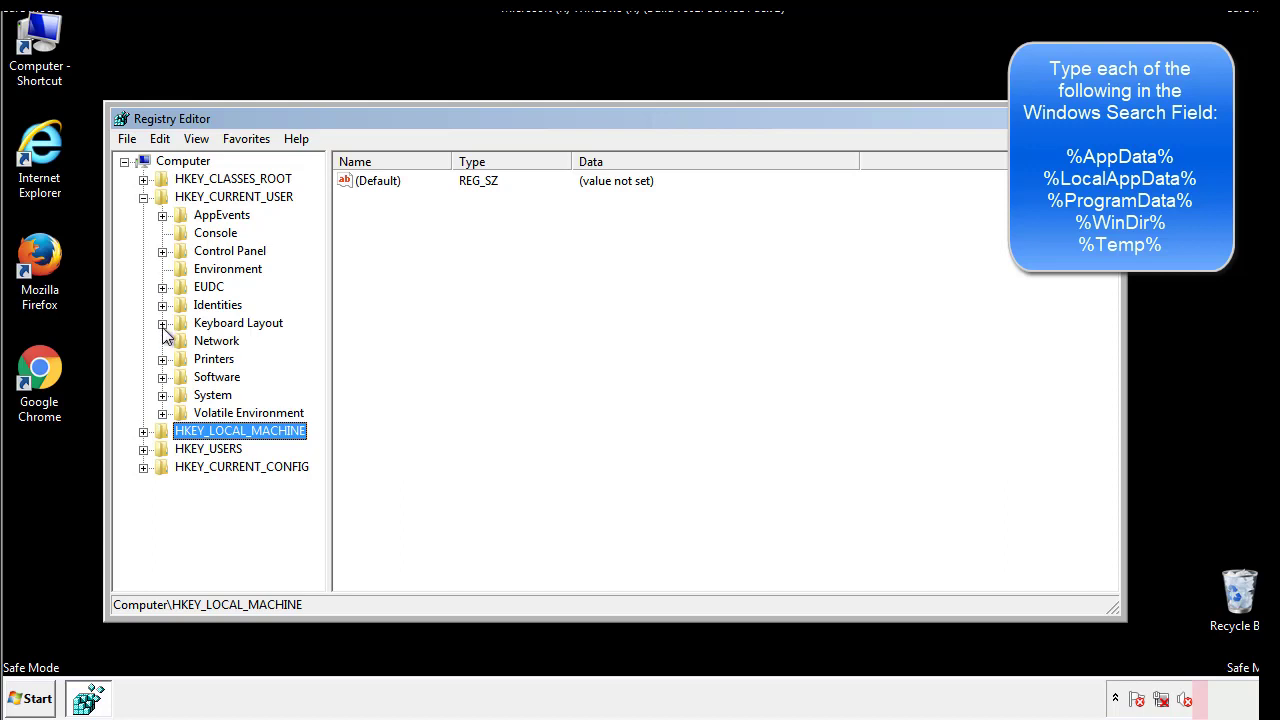
pyautogui.click(163, 377)
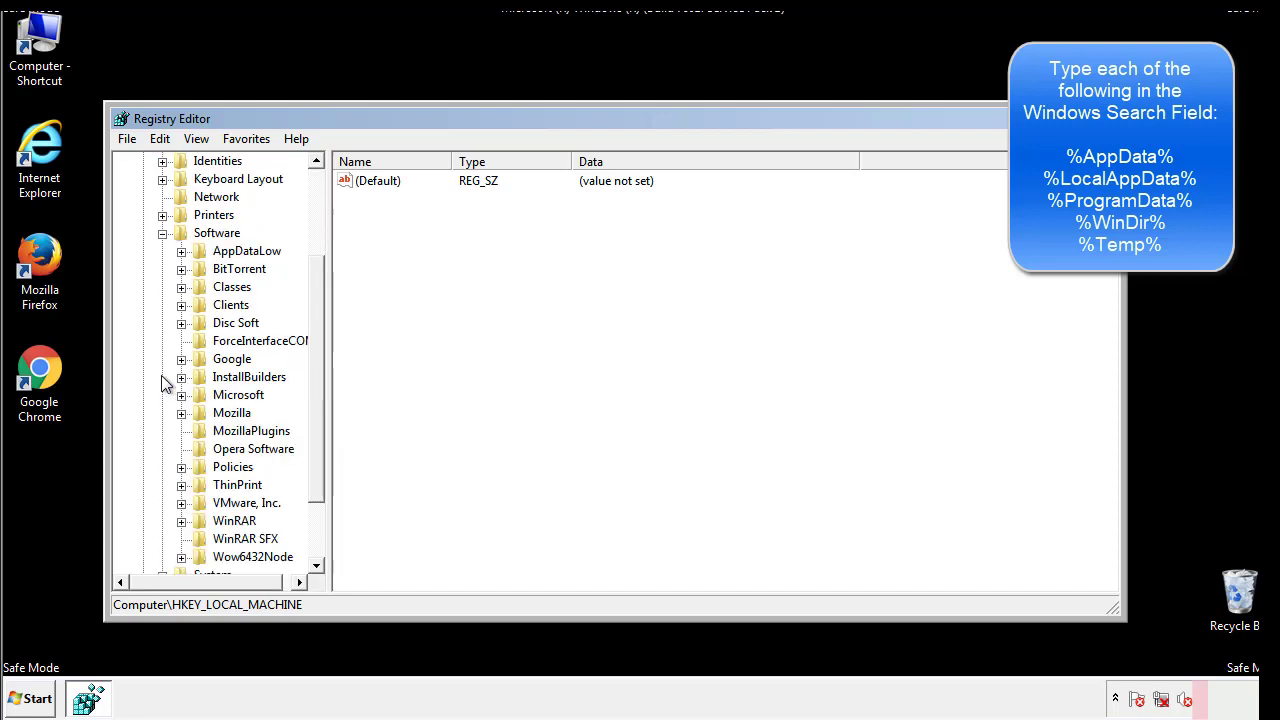
pyautogui.moveTo(314, 366); pyautogui.dragTo(314, 381)
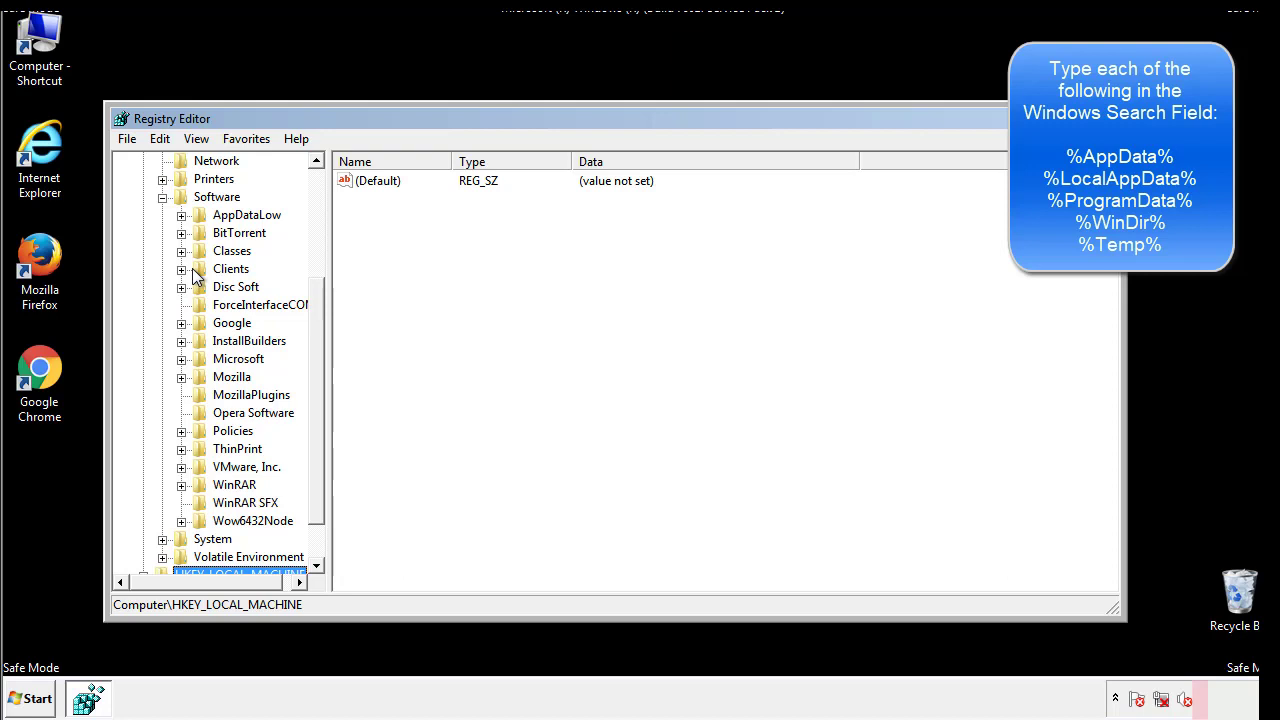
pyautogui.click(181, 359)
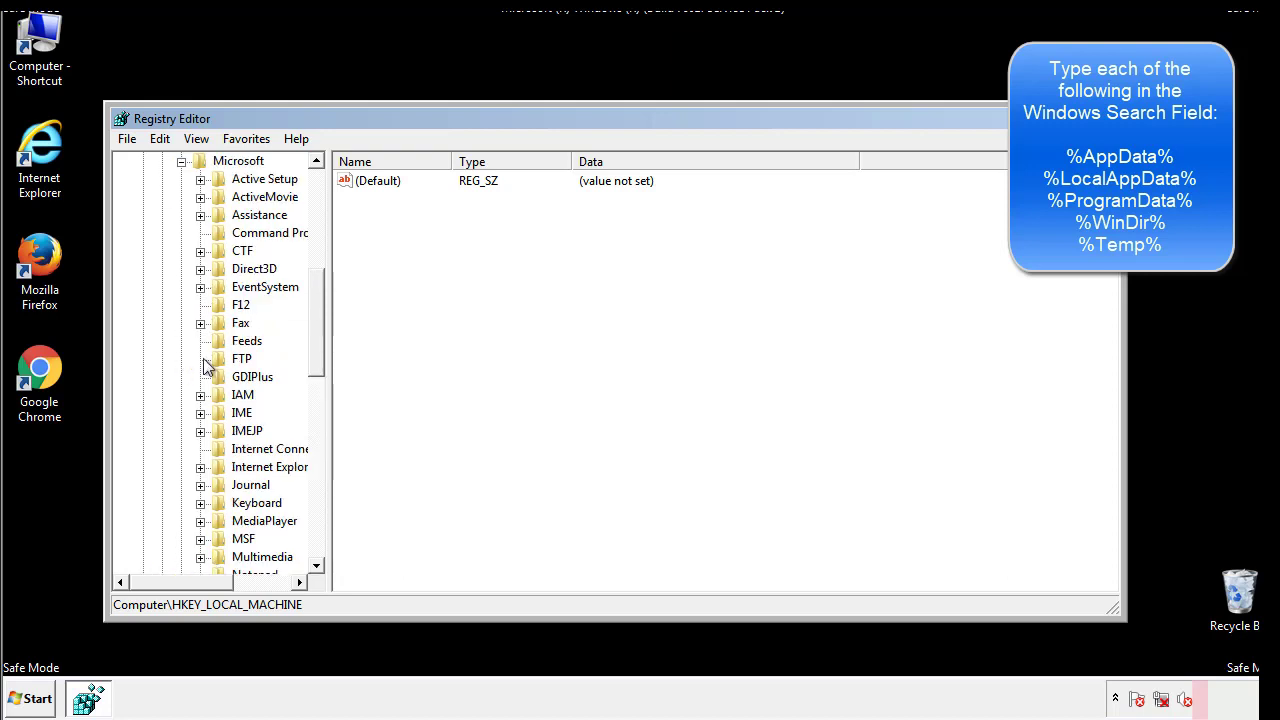
pyautogui.moveTo(314, 292); pyautogui.dragTo(316, 424)
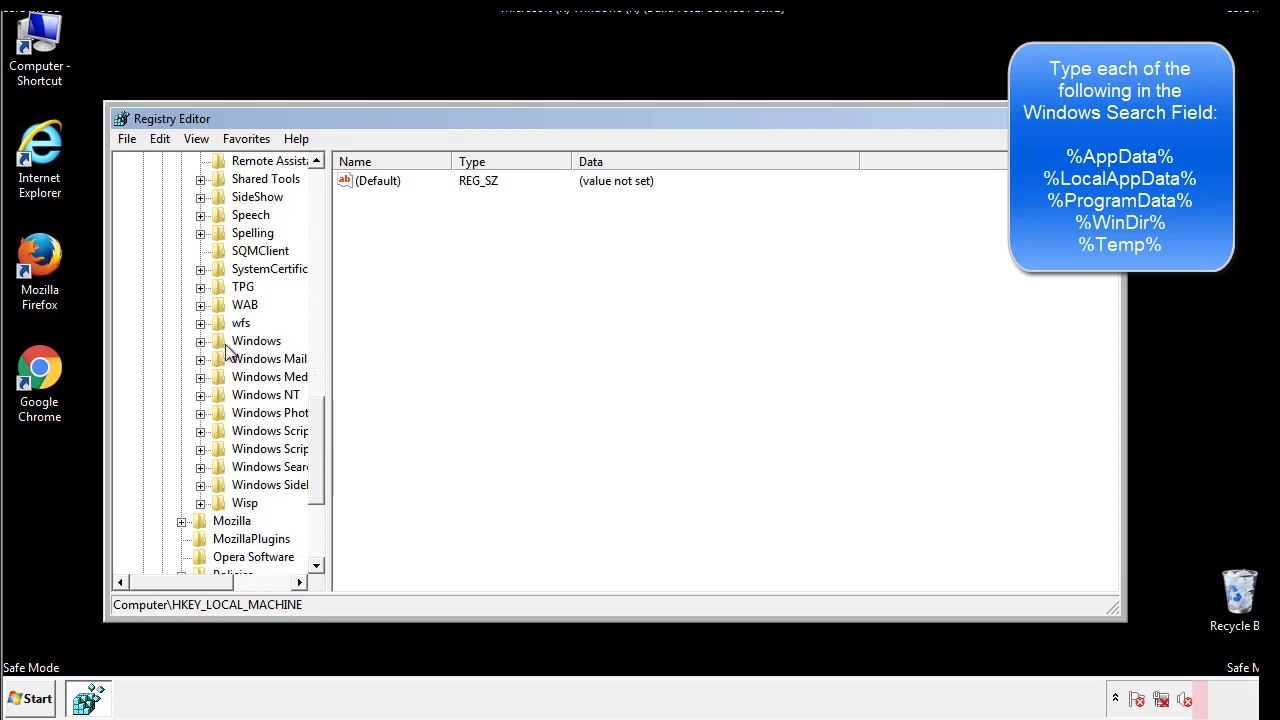
pyautogui.click(200, 341)
pyautogui.click(219, 359)
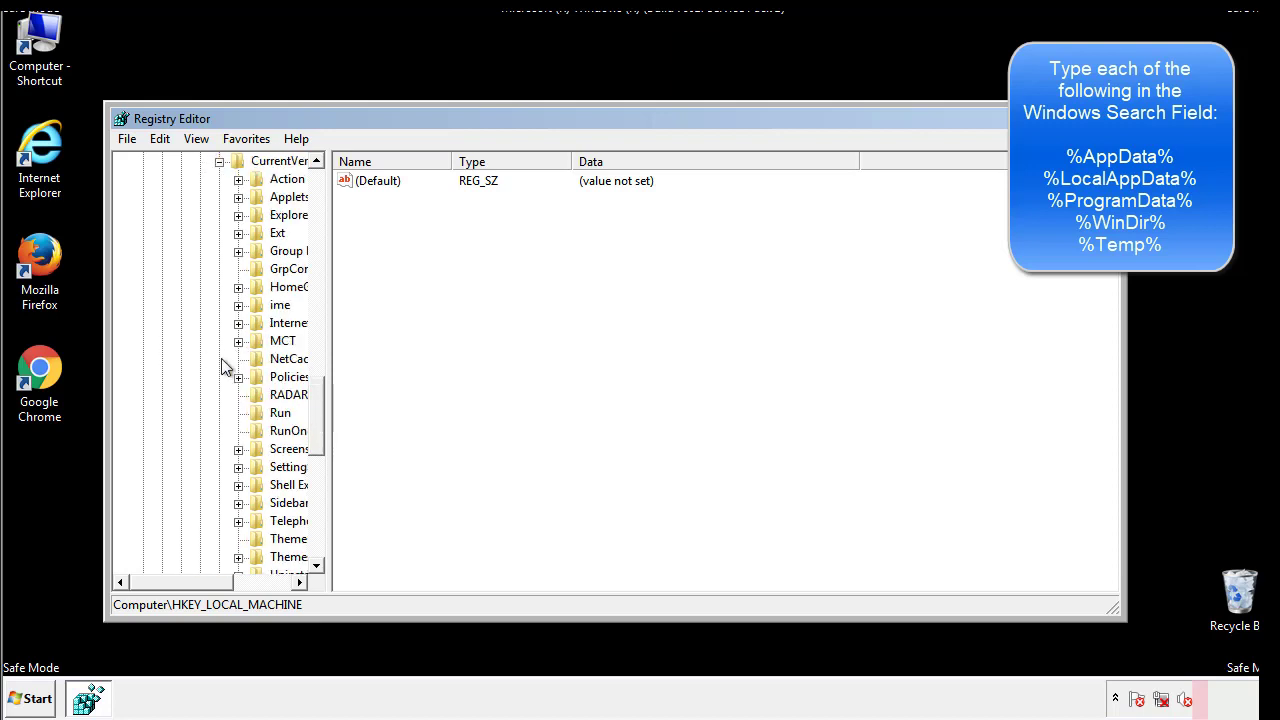
pyautogui.moveTo(193, 587); pyautogui.dragTo(225, 582)
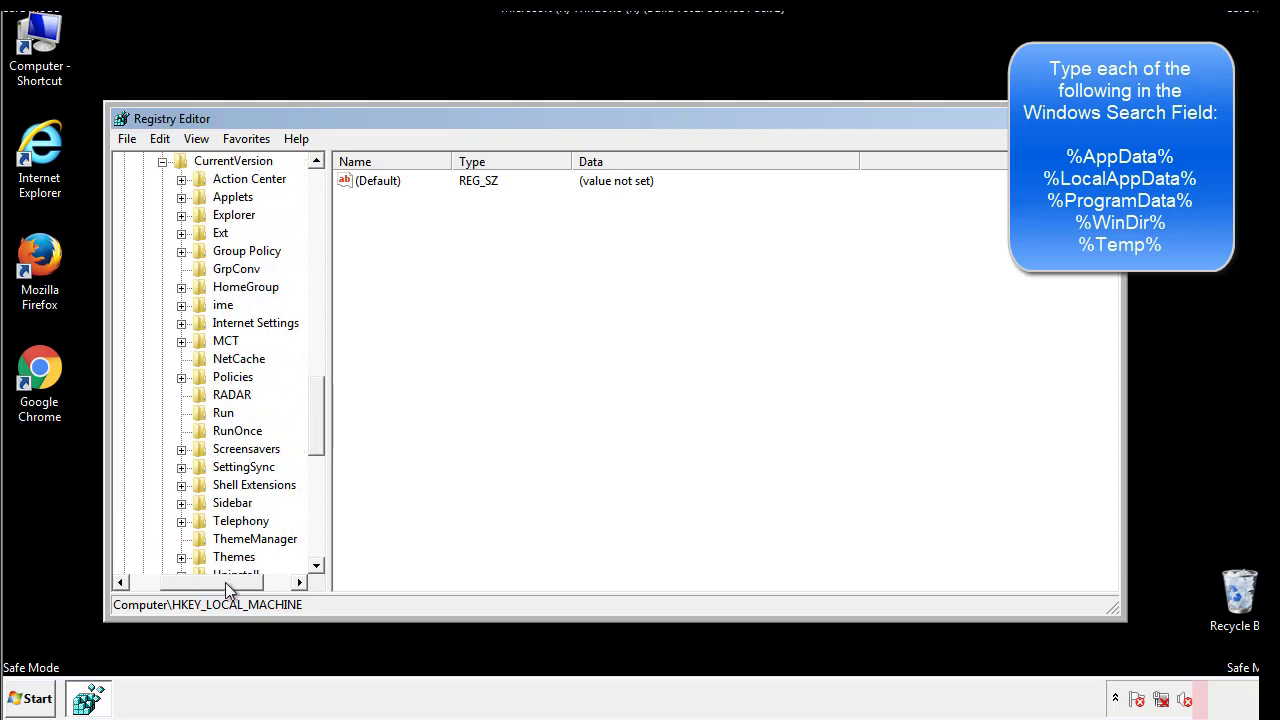
pyautogui.click(218, 410)
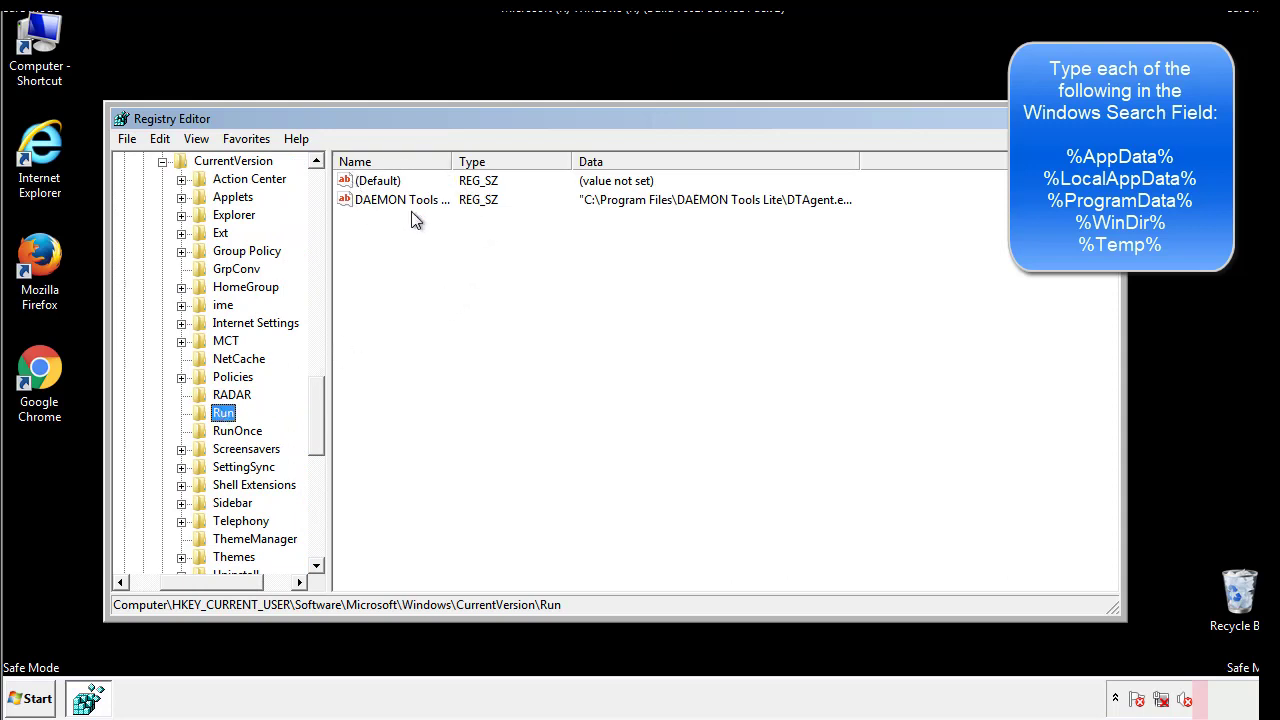
pyautogui.click(548, 236)
# Collapse the Windows key under HKEY_CURRENT_USER\Software\Microsoft and return to the start of the registry tree.
pyautogui.moveTo(212, 579); pyautogui.dragTo(182, 581)
pyautogui.moveTo(322, 434); pyautogui.dragTo(316, 417)
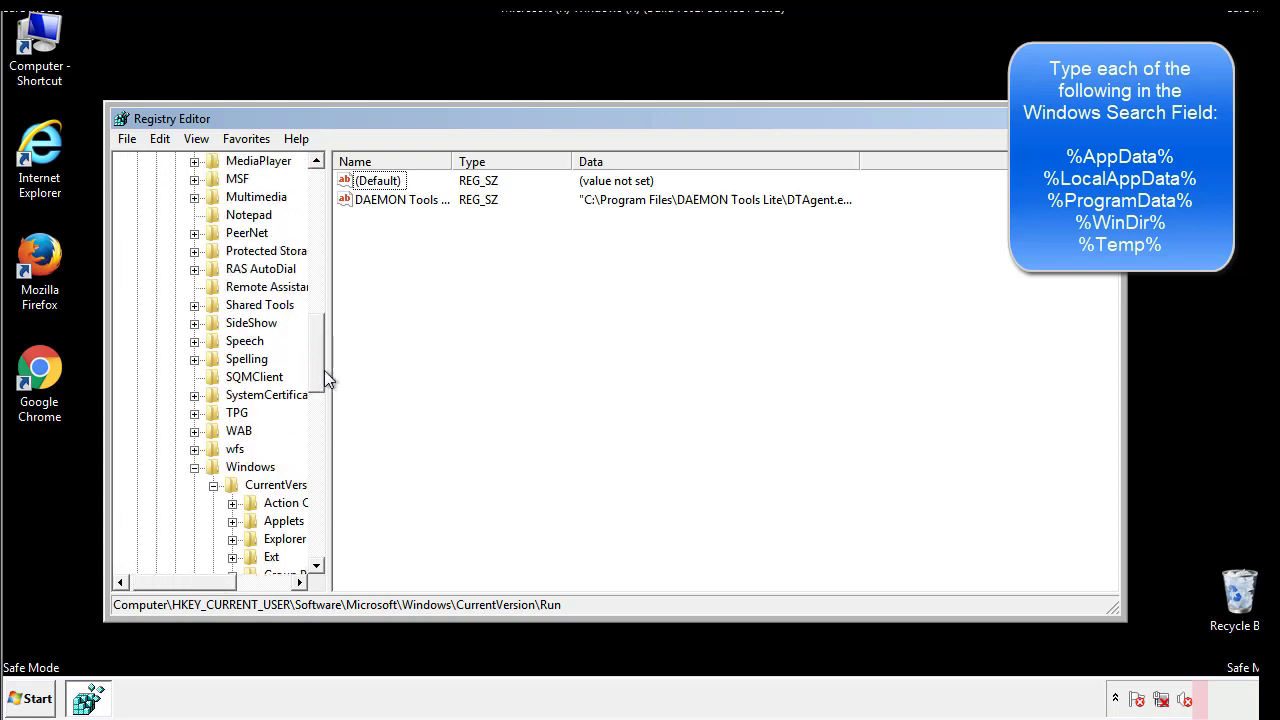
pyautogui.click(195, 467)
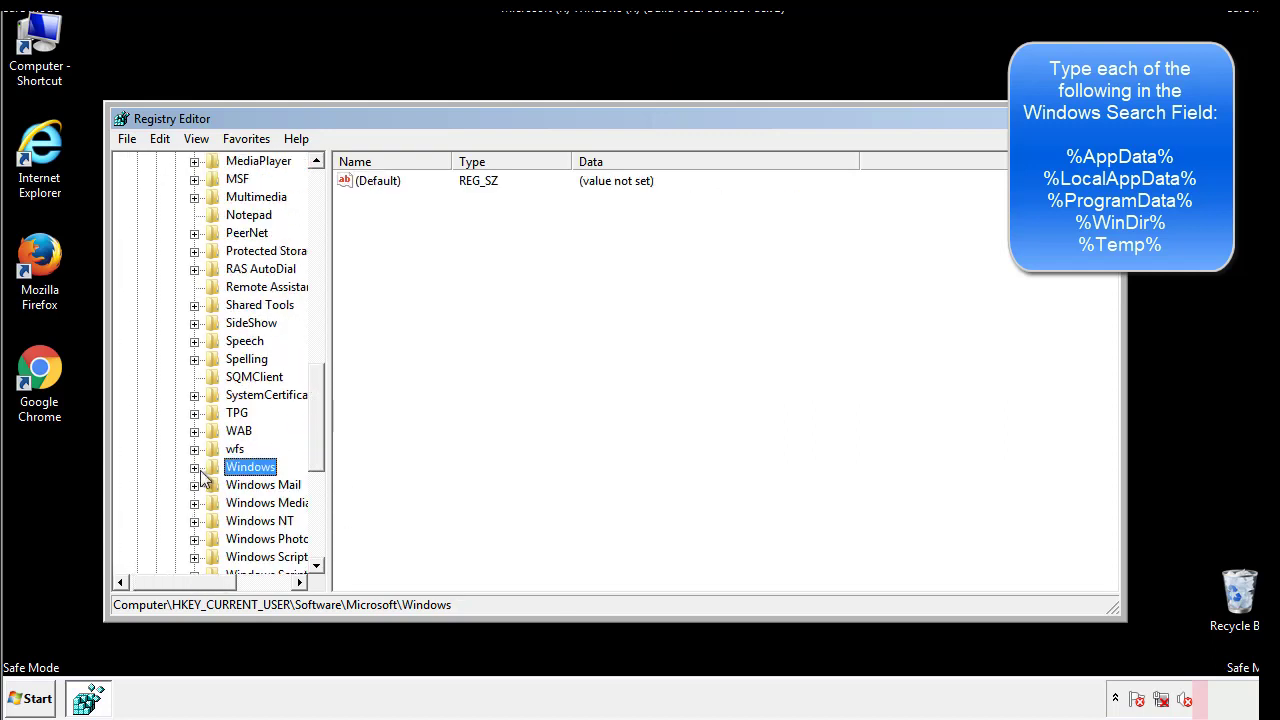
pyautogui.moveTo(318, 445); pyautogui.dragTo(322, 250)
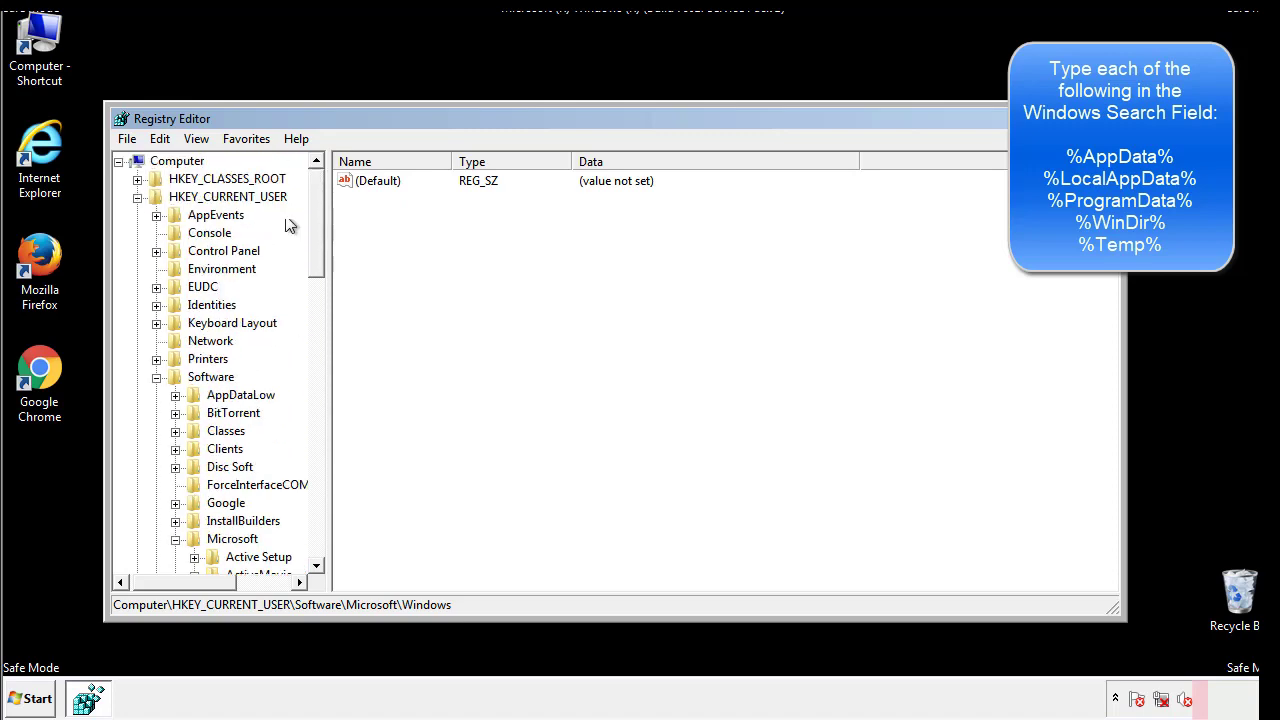
# Search the registry's keys, values and data for %temp%.
pyautogui.click(161, 138)
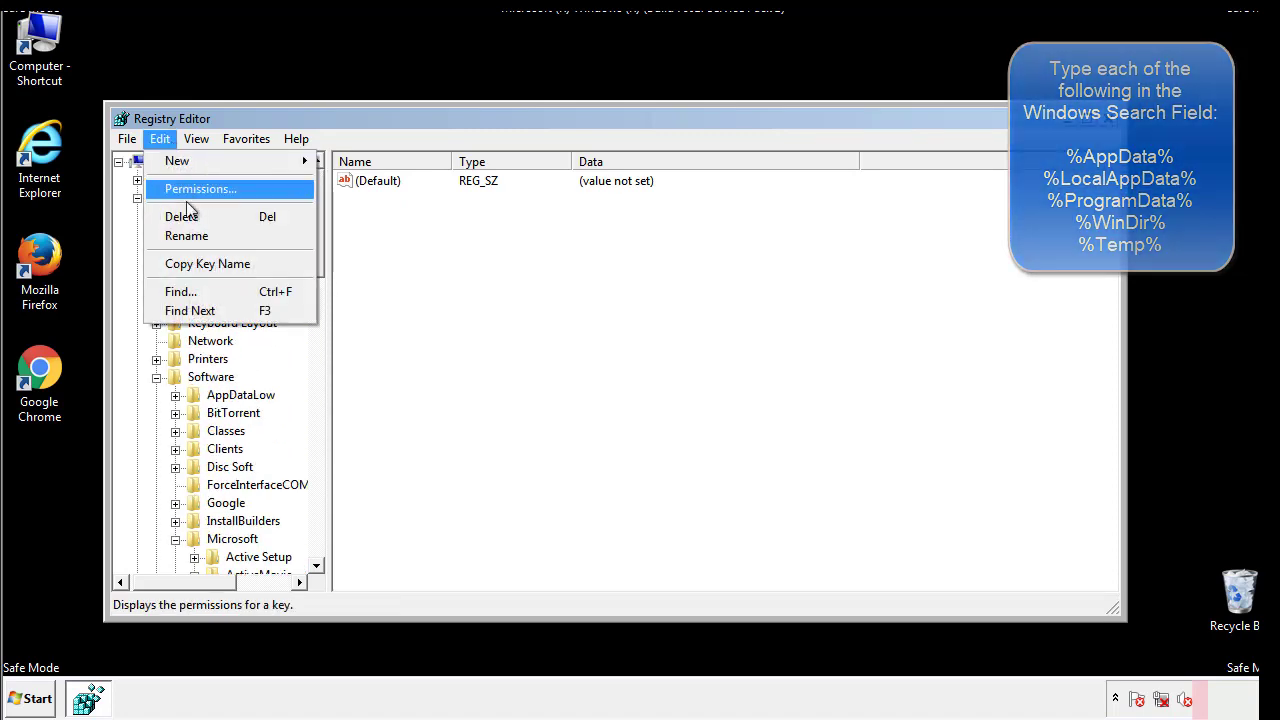
pyautogui.click(181, 291)
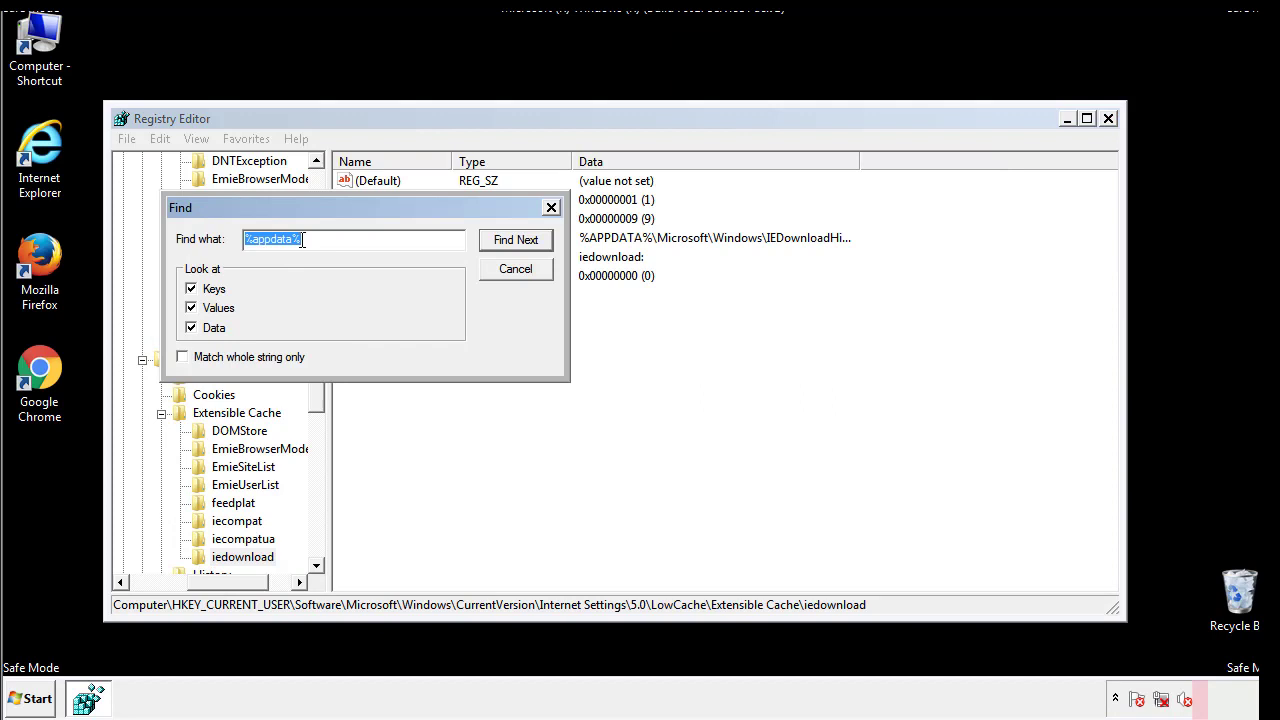
pyautogui.write('%temp%')
pyautogui.press('Return')
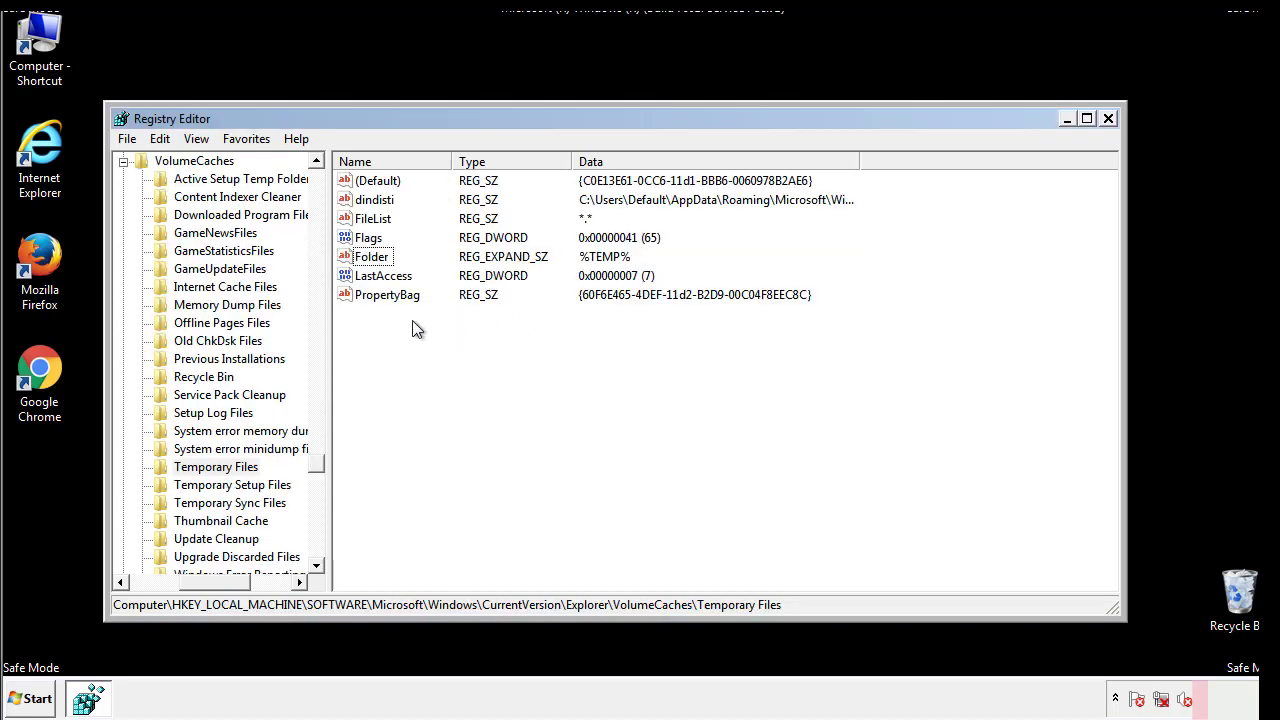
# Delete all values of the Temporary Files key under VolumeCaches, confirm the deletion and close the Registry Editor.
pyautogui.moveTo(414, 324); pyautogui.dragTo(361, 180)
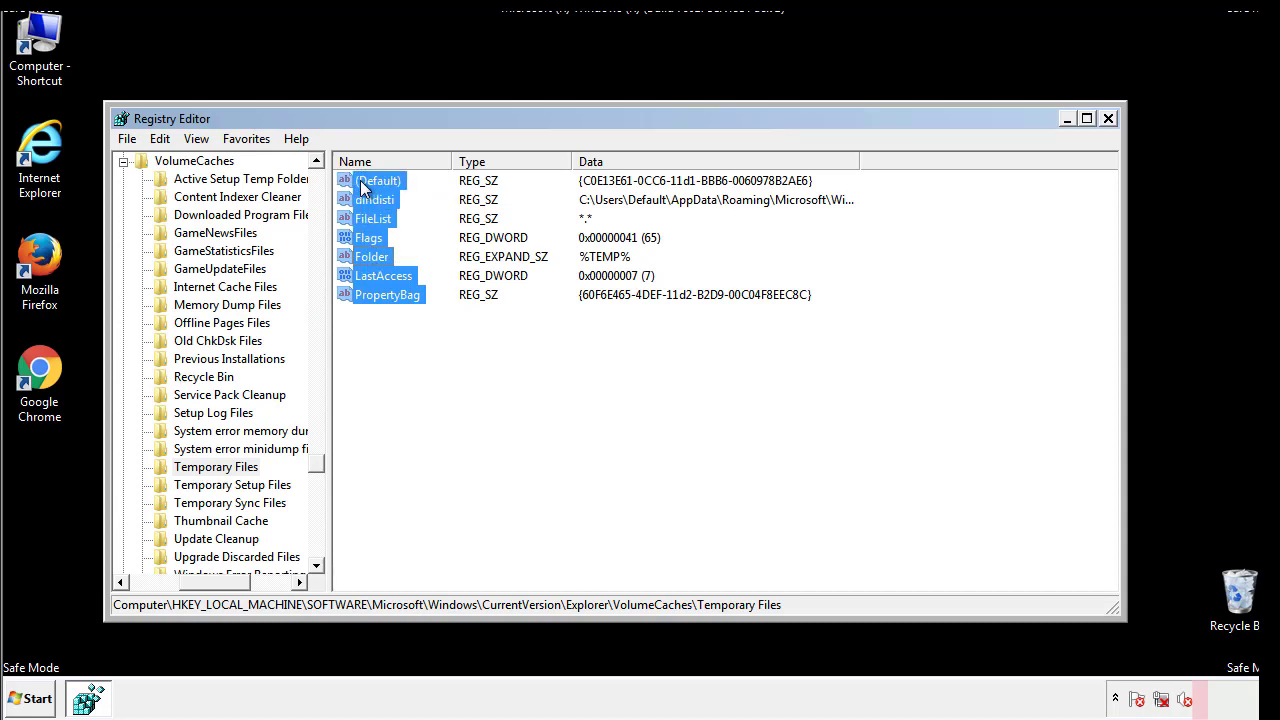
pyautogui.rightClick(361, 180)
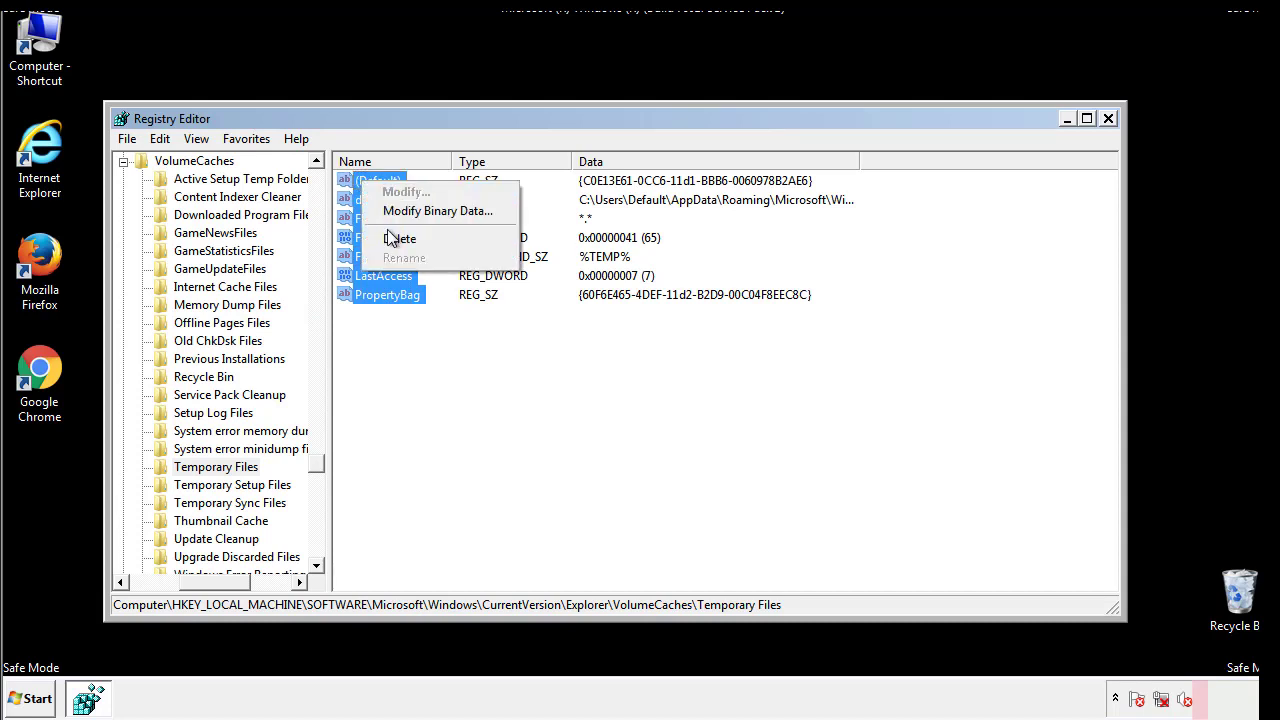
pyautogui.click(398, 238)
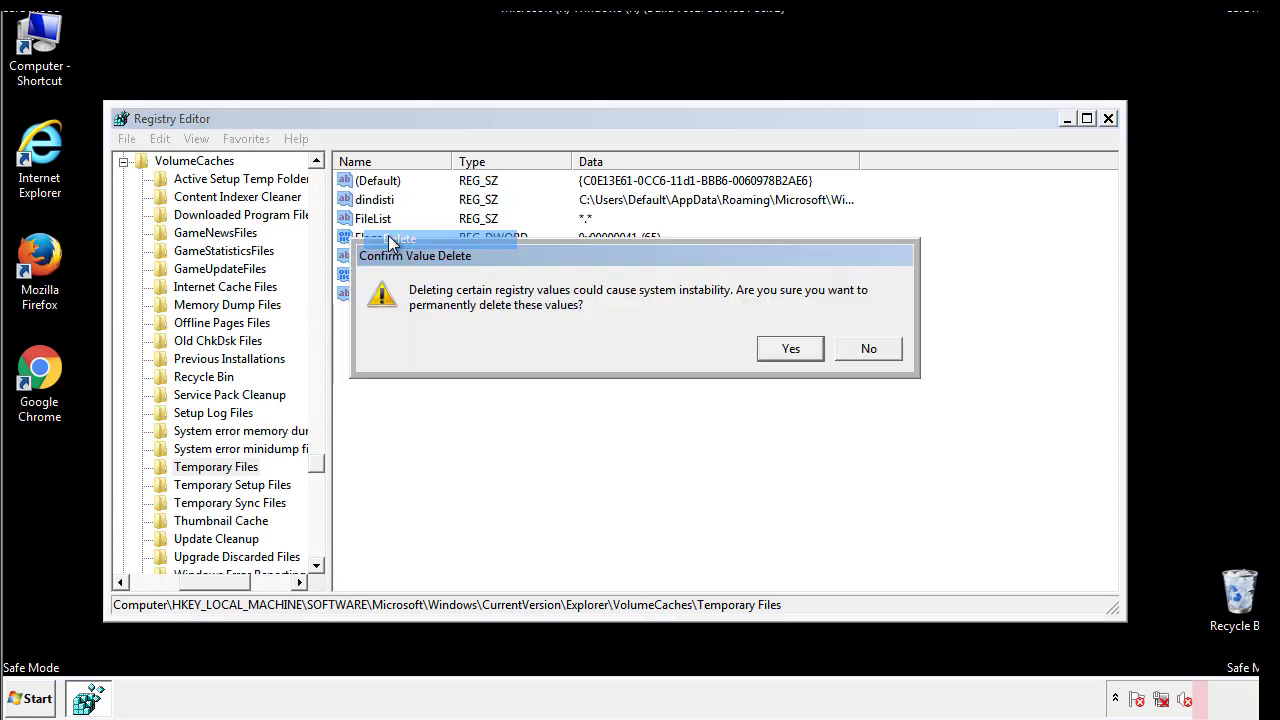
pyautogui.click(795, 349)
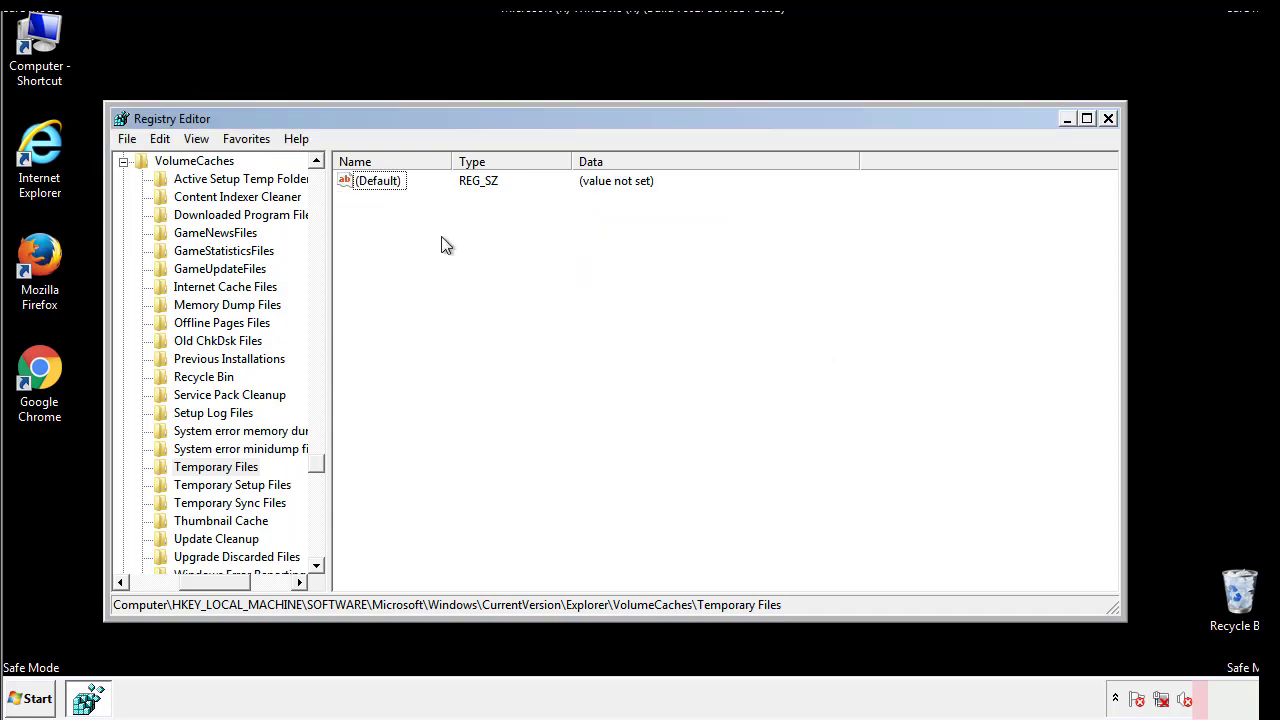
pyautogui.click(1109, 119)
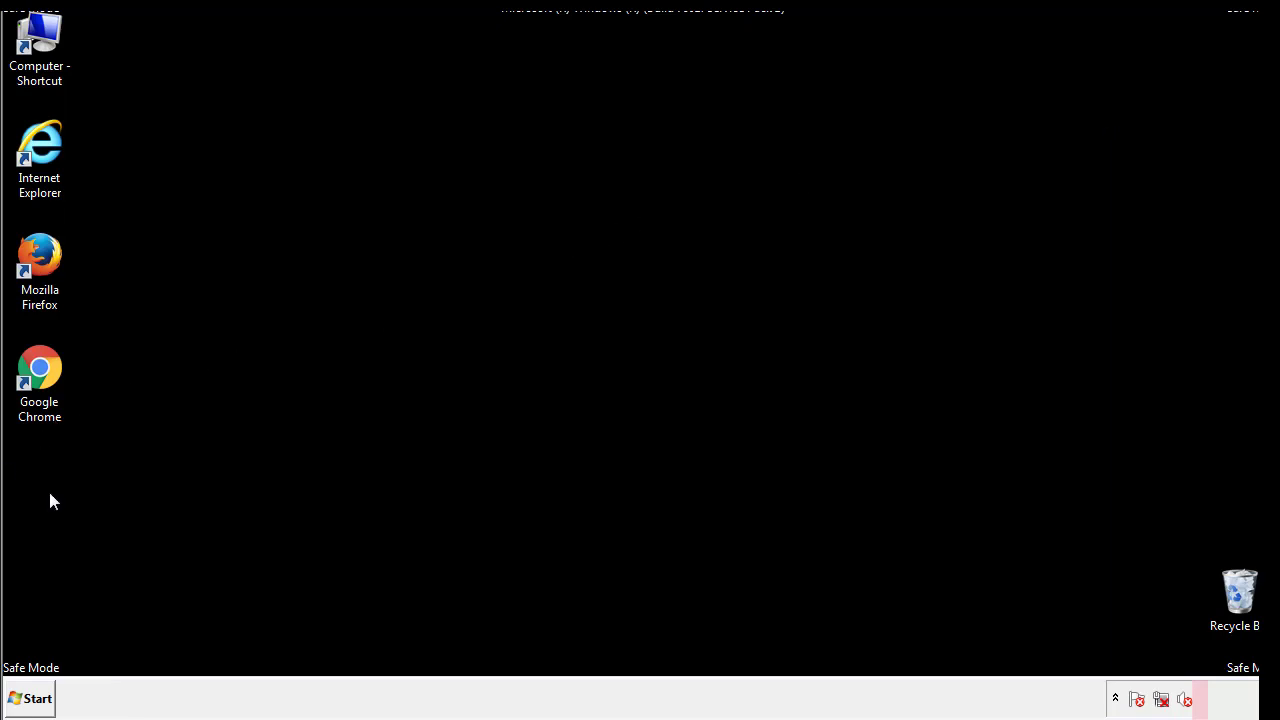
# Open System Configuration by searching for and running msconfig.
pyautogui.click(25, 703)
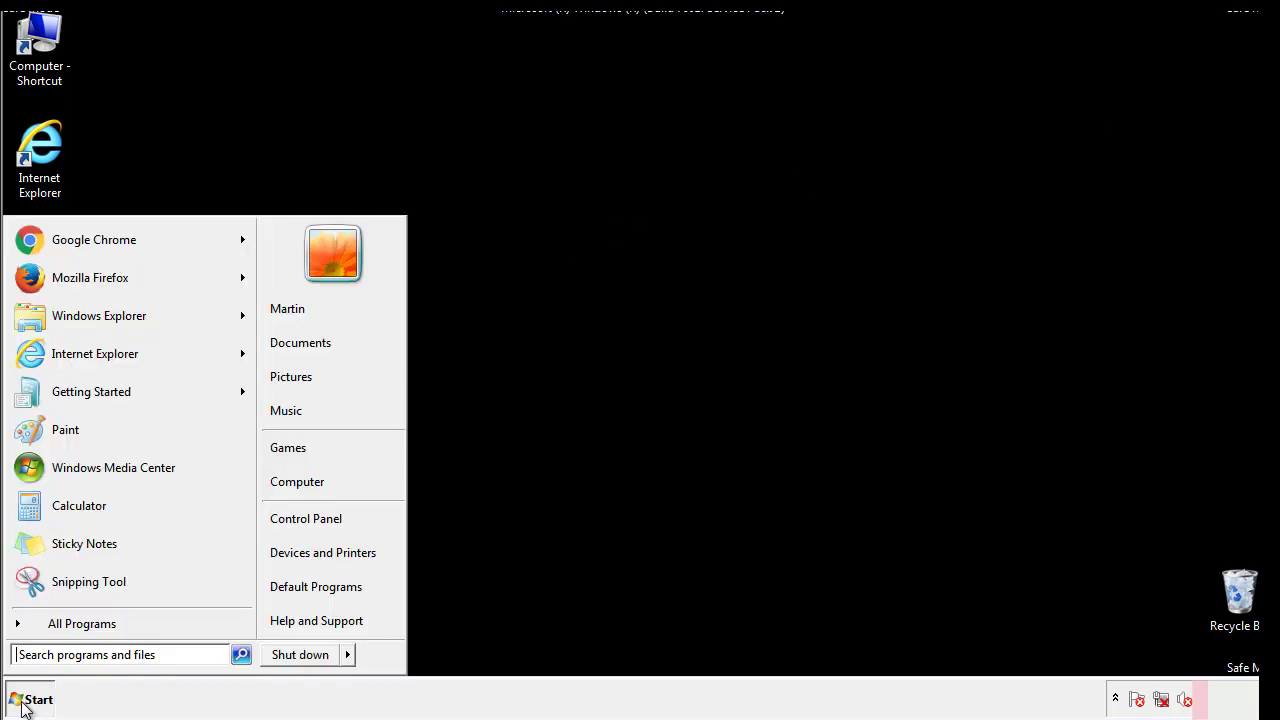
pyautogui.click(69, 654)
pyautogui.write('mscon')
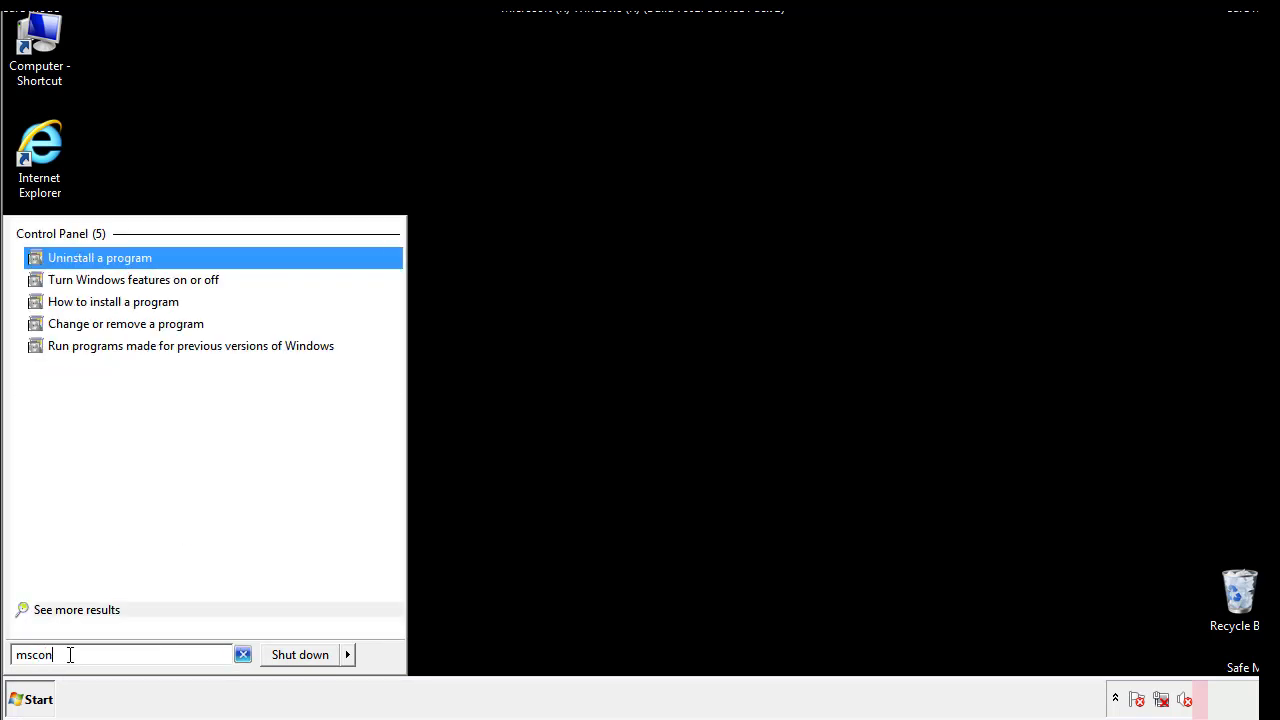
pyautogui.write('fig')
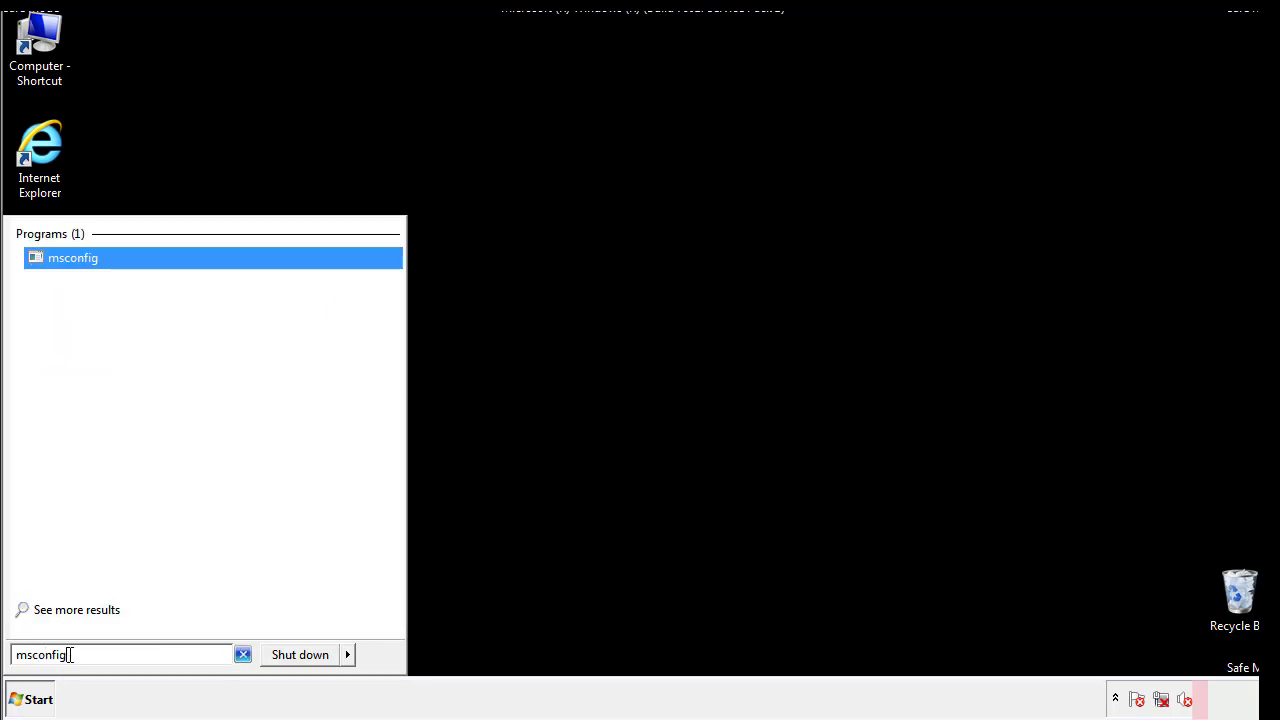
pyautogui.press('Return')
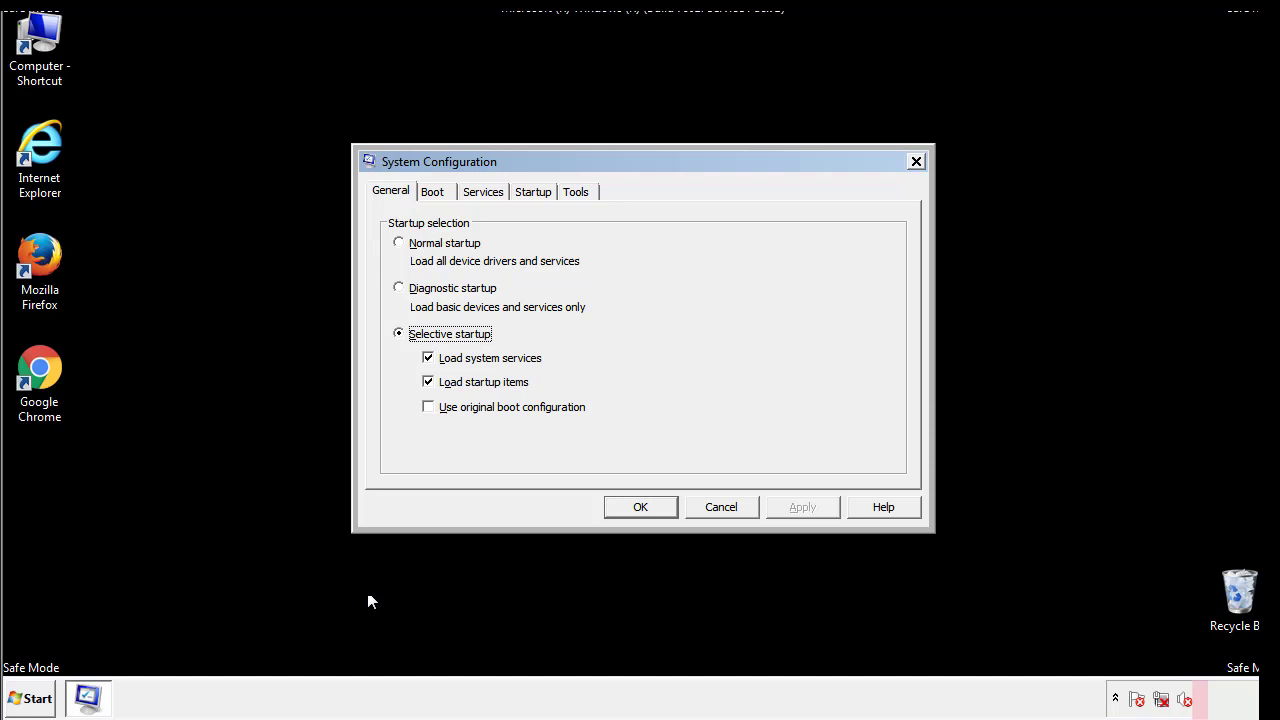
# Turn off Safe boot in the boot options, apply the change and restart the computer.
pyautogui.click(436, 191)
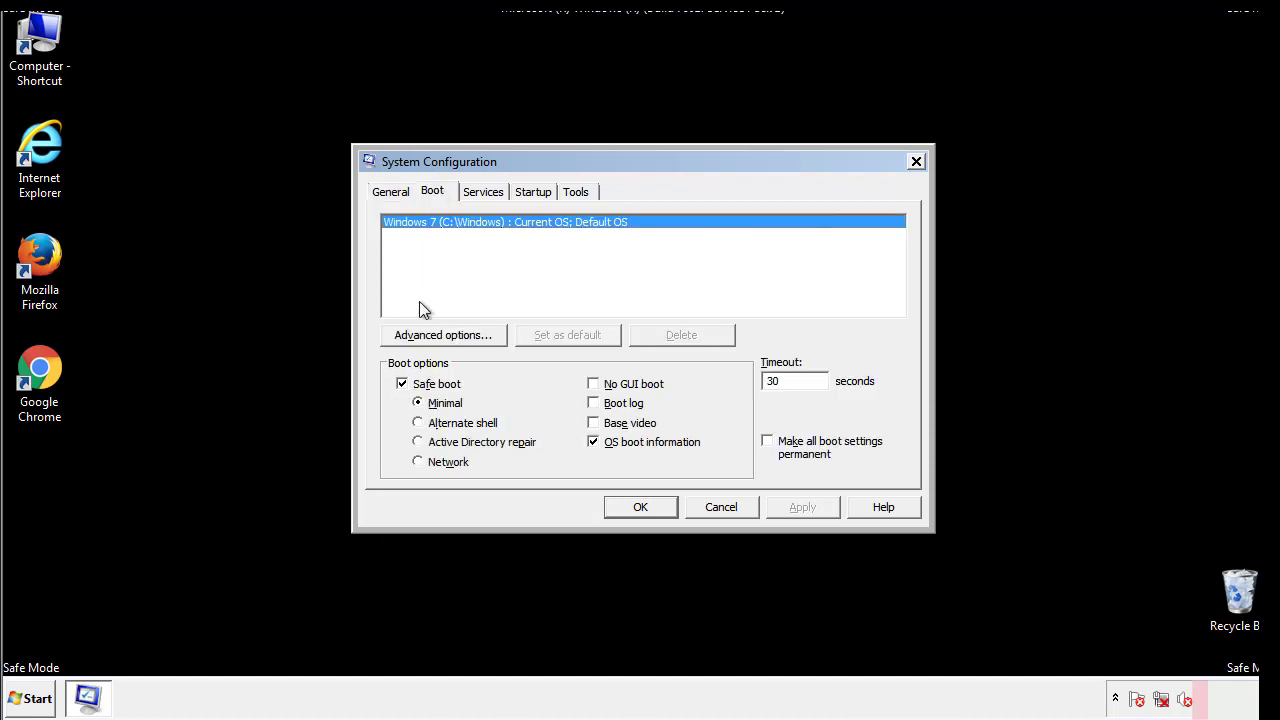
pyautogui.click(404, 385)
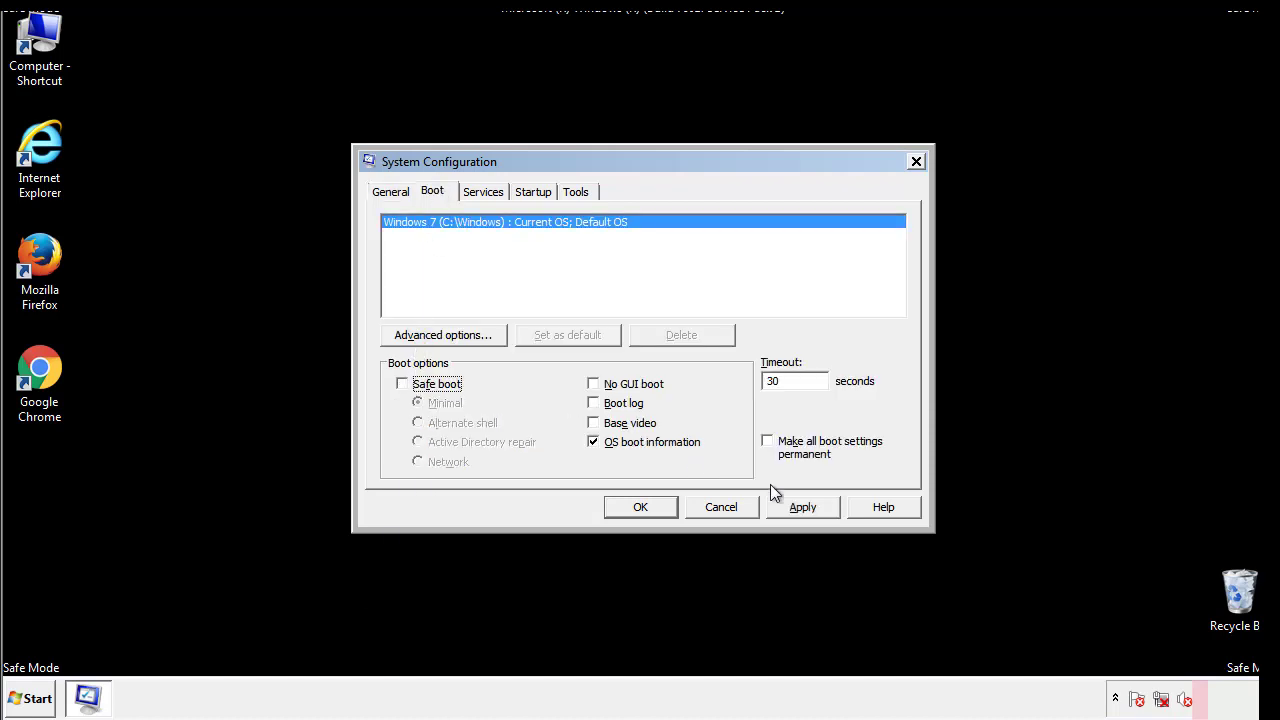
pyautogui.click(805, 506)
pyautogui.click(640, 508)
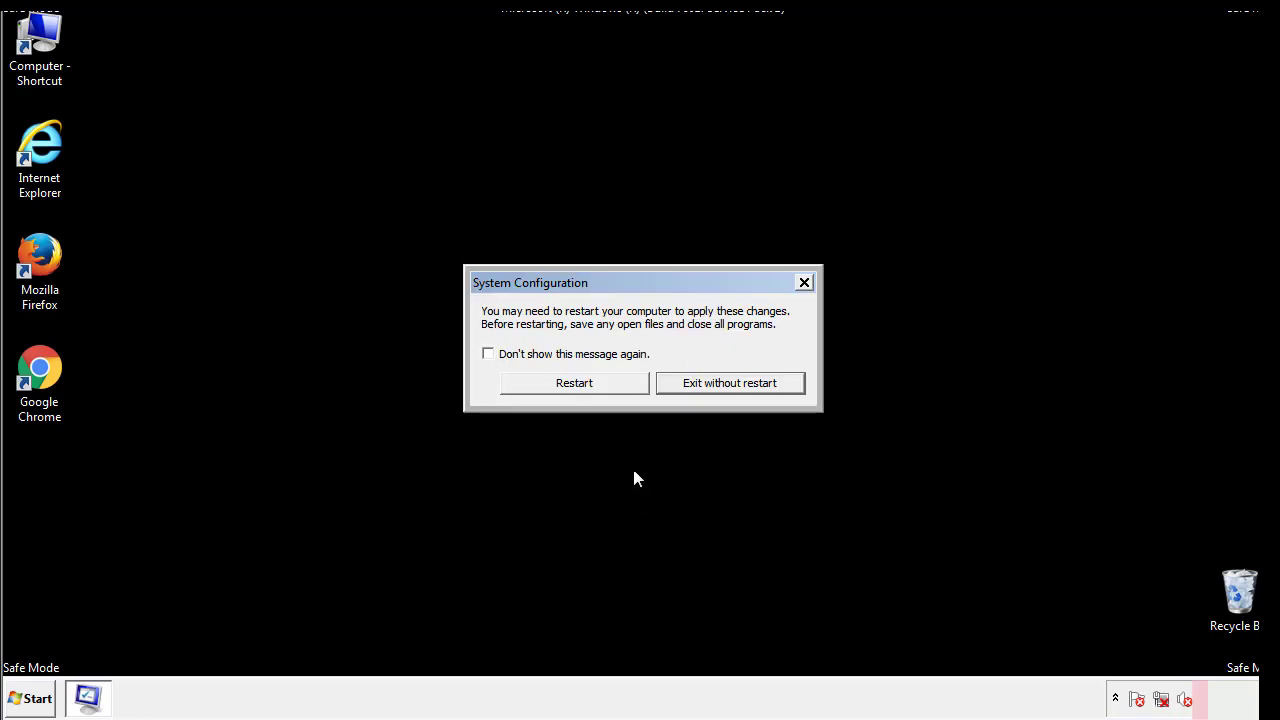
pyautogui.click(592, 390)
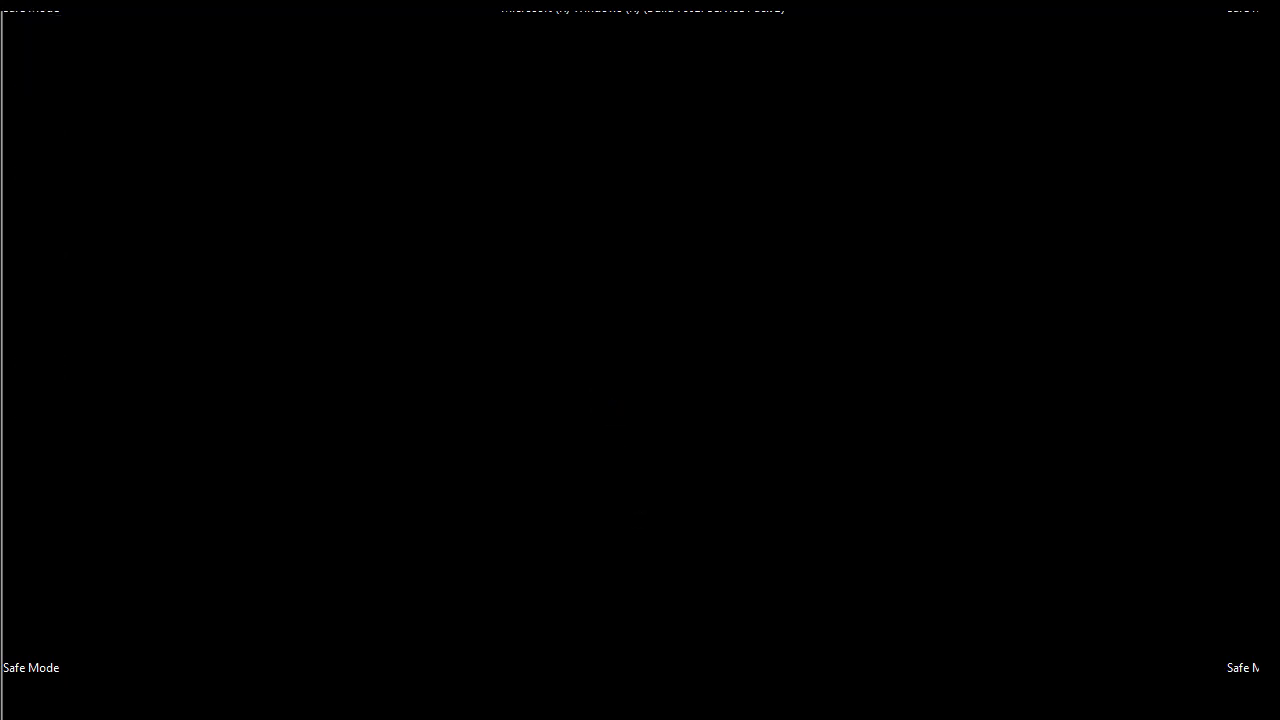